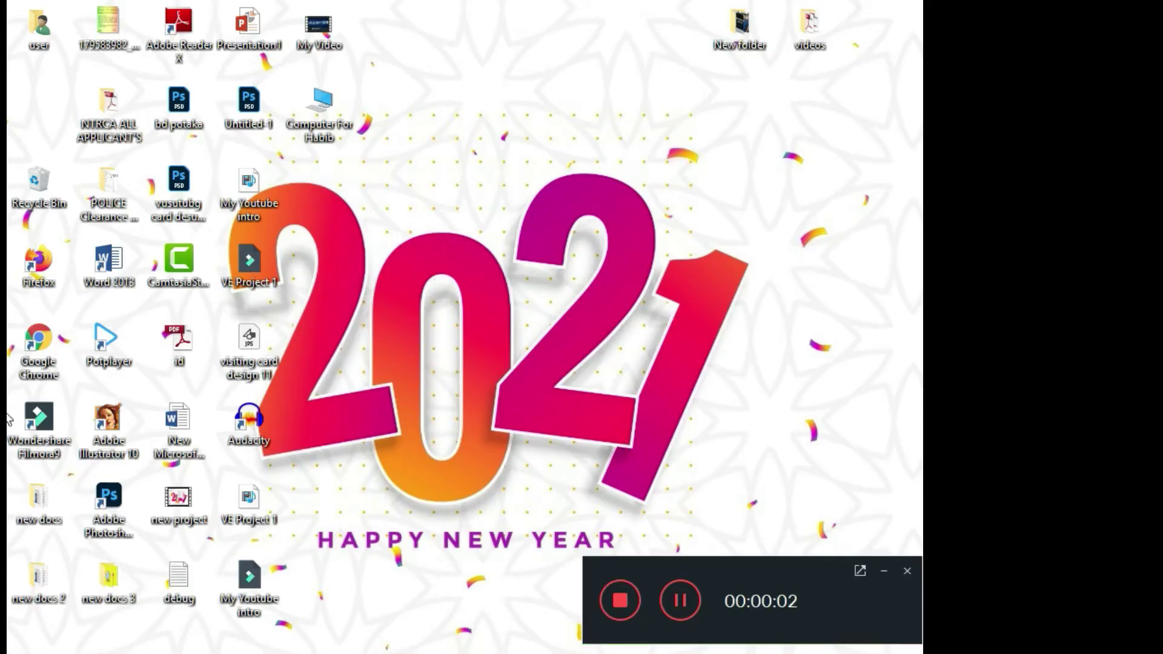
Step: Refresh the Windows desktop repeatedly from its right-click menu
left_click(884, 570)
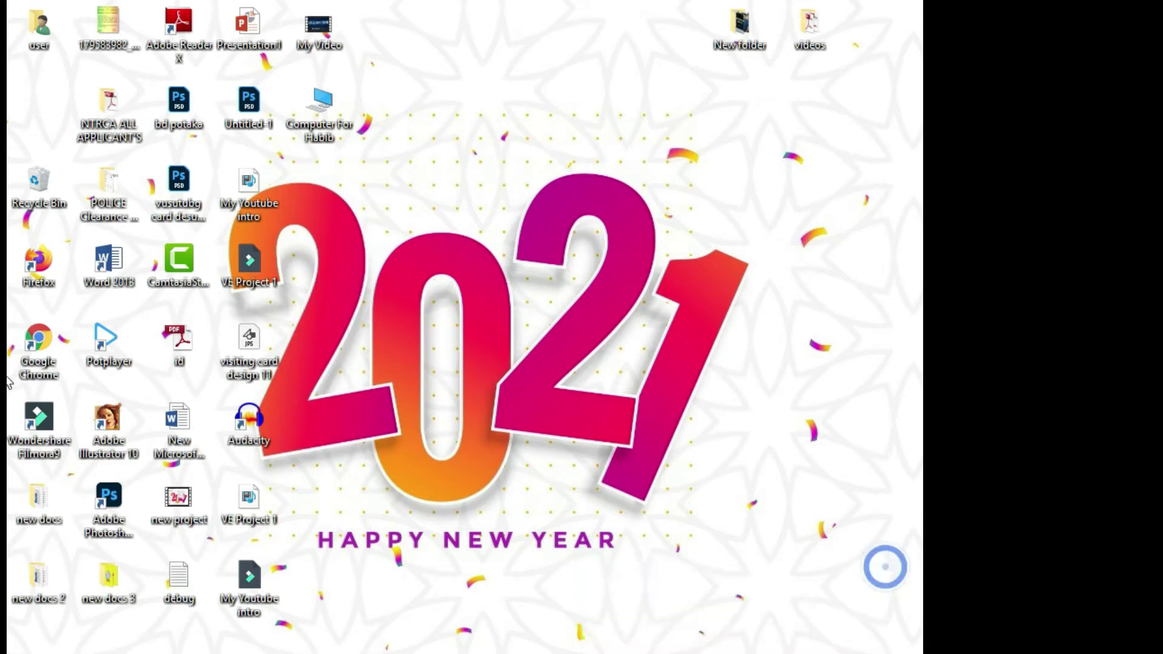
right_click(432, 48)
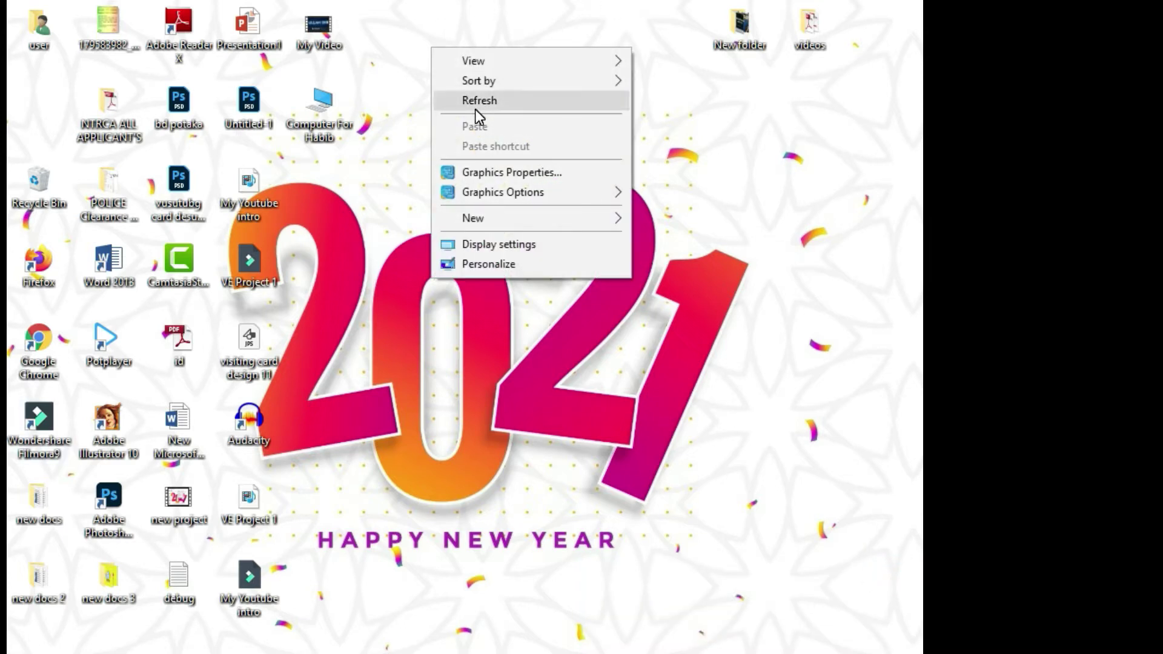
left_click(475, 102)
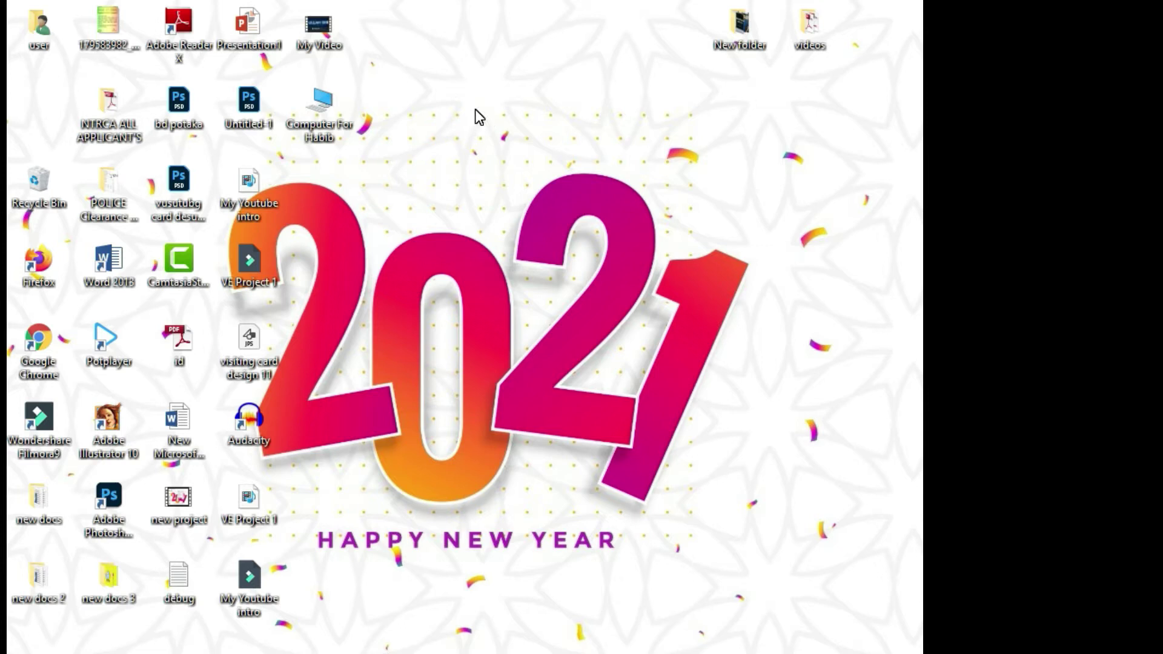
right_click(430, 7)
left_click(507, 64)
right_click(427, 3)
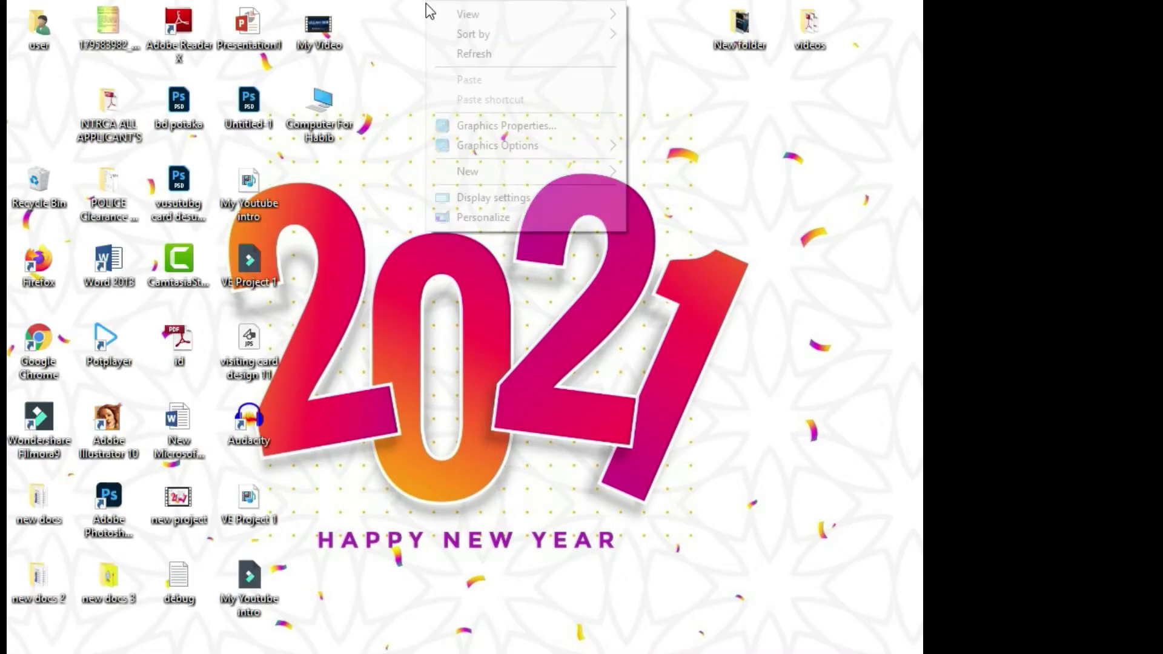
left_click(472, 64)
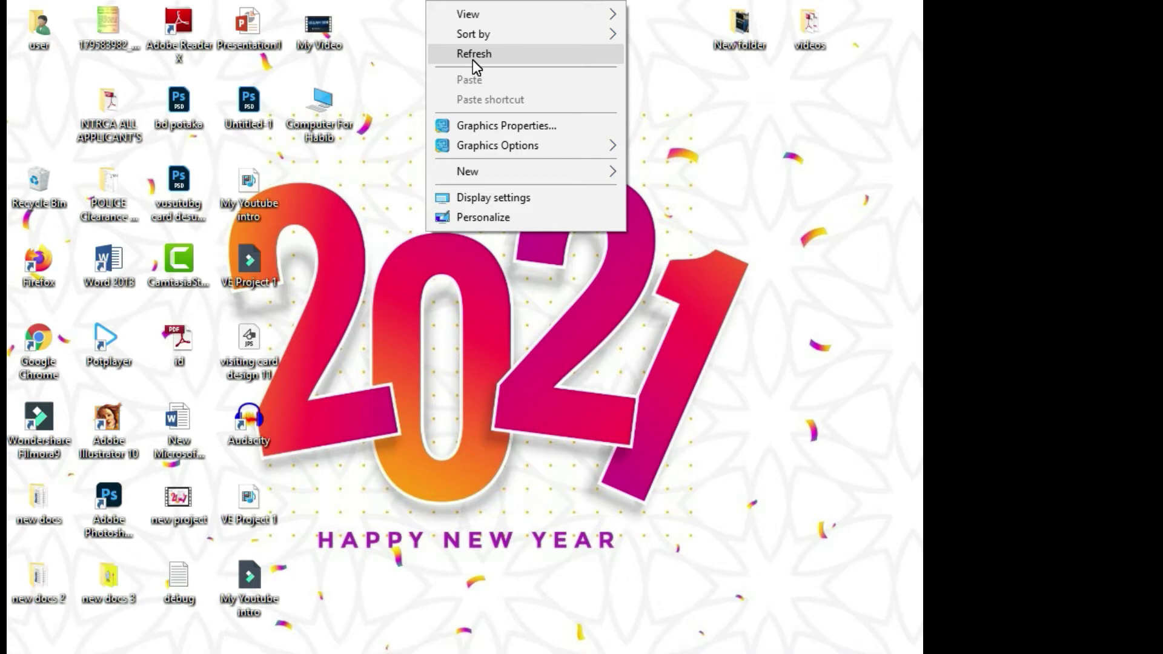
left_click(473, 57)
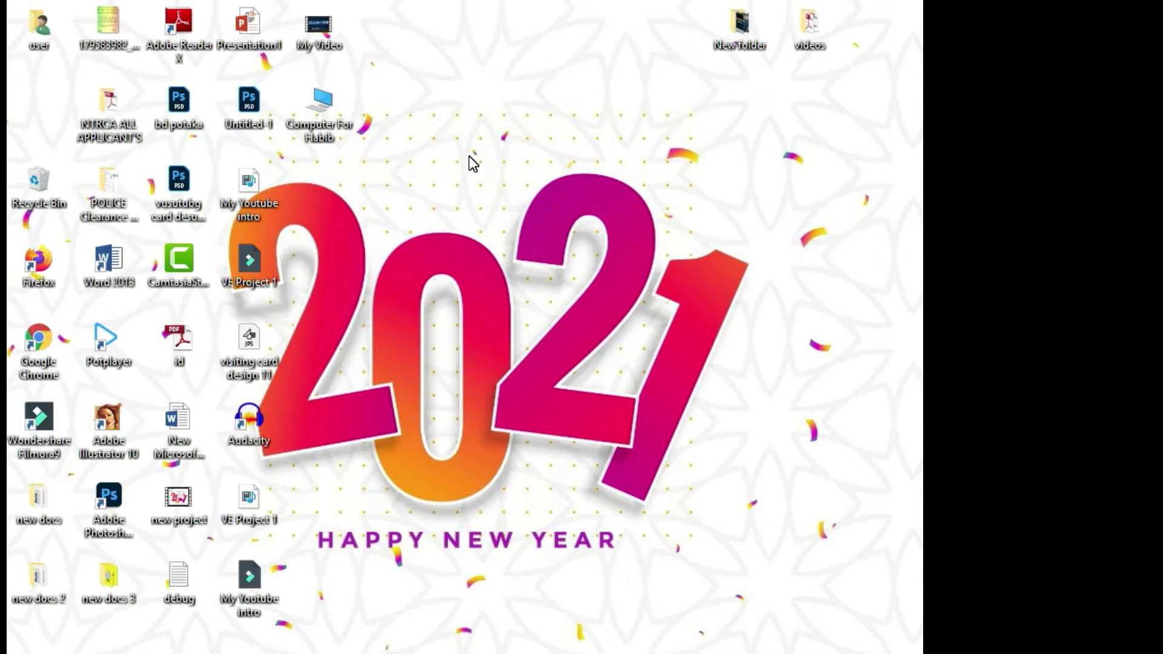
right_click(440, 3)
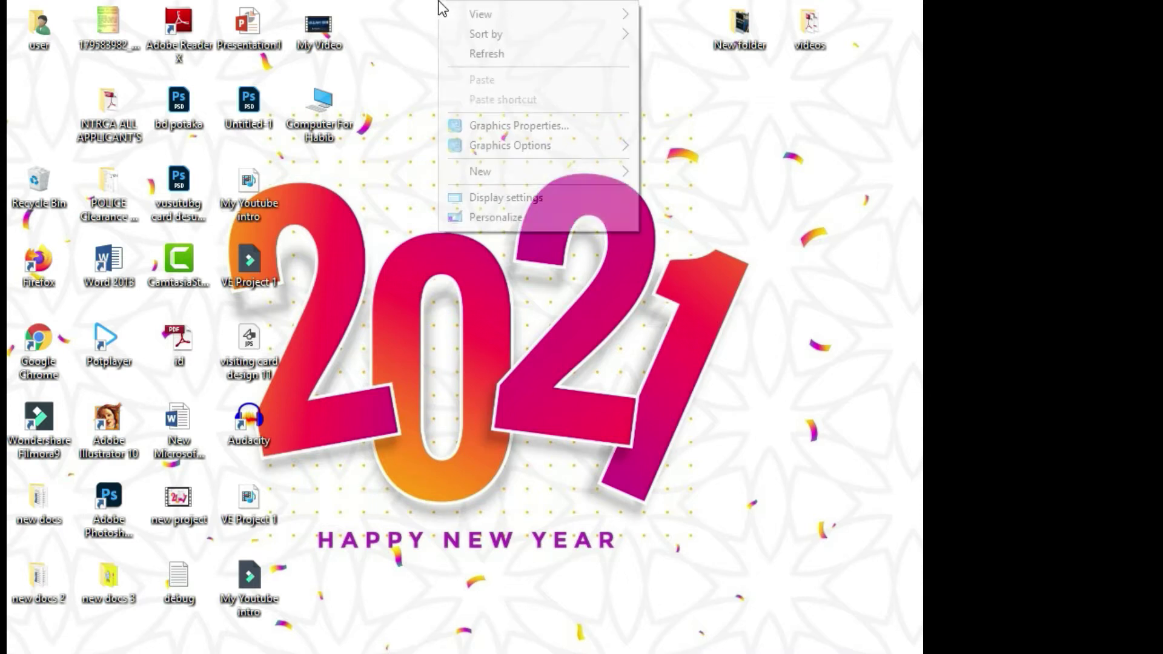
left_click(376, 97)
right_click(431, 94)
left_click(506, 146)
right_click(355, 1)
left_click(420, 57)
right_click(420, 62)
left_click(463, 114)
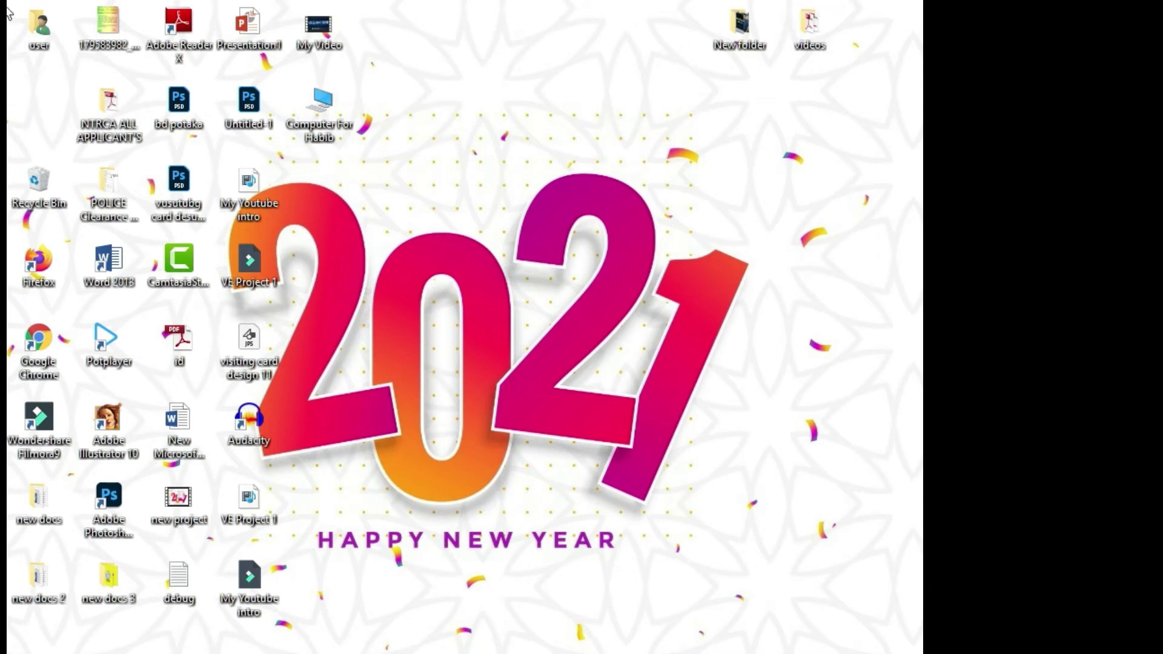
Step: Create a new Microsoft Word Document named 'ms tutorial 1' and open it in Word
right_click(447, 84)
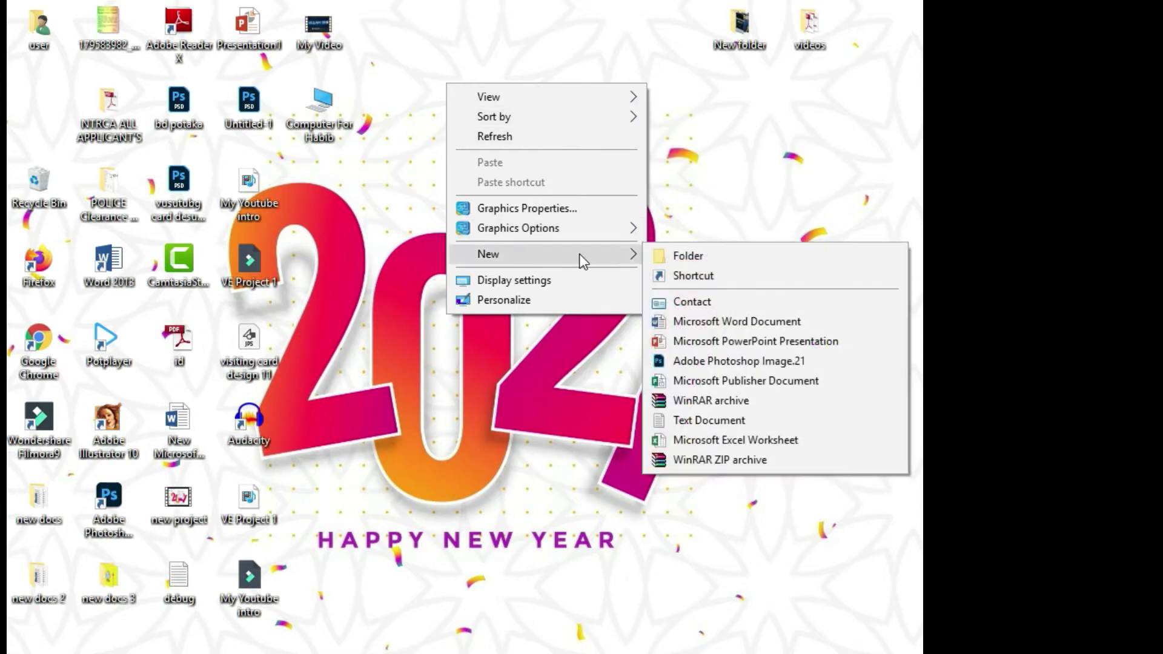
left_click(542, 258)
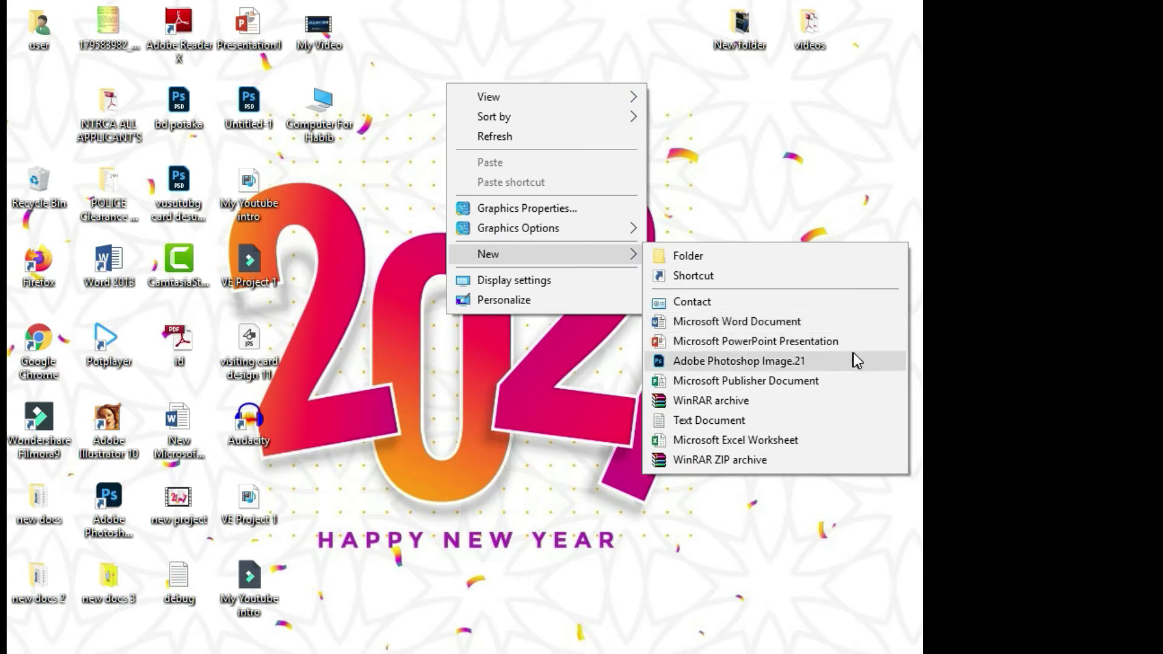
left_click(712, 321)
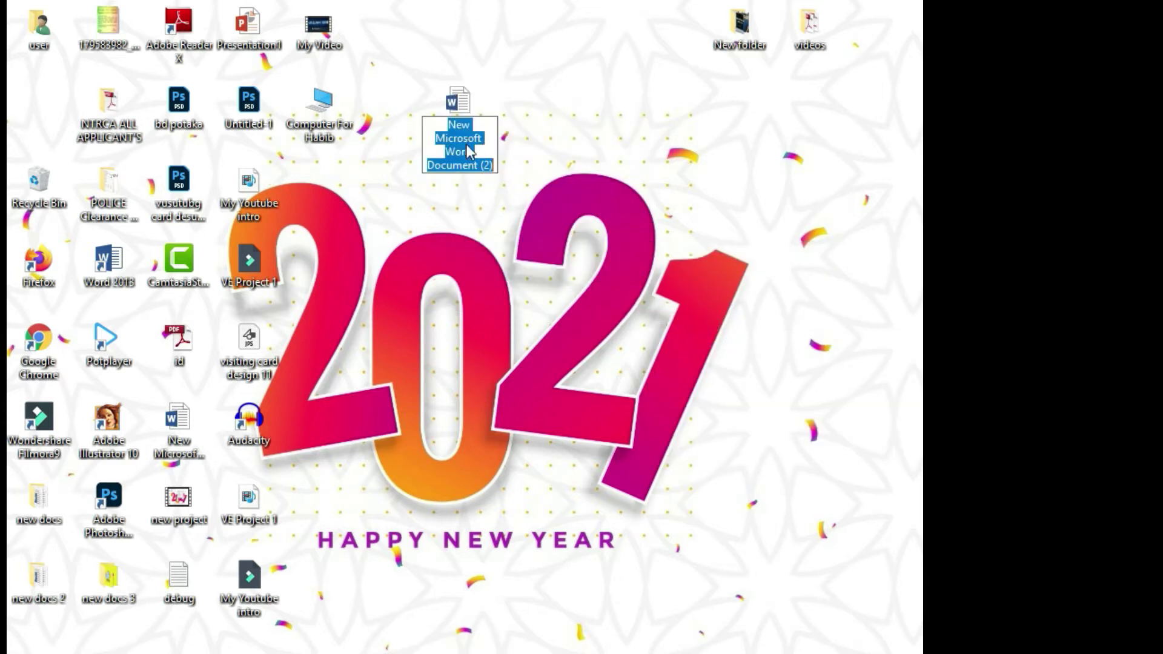
type("kh")
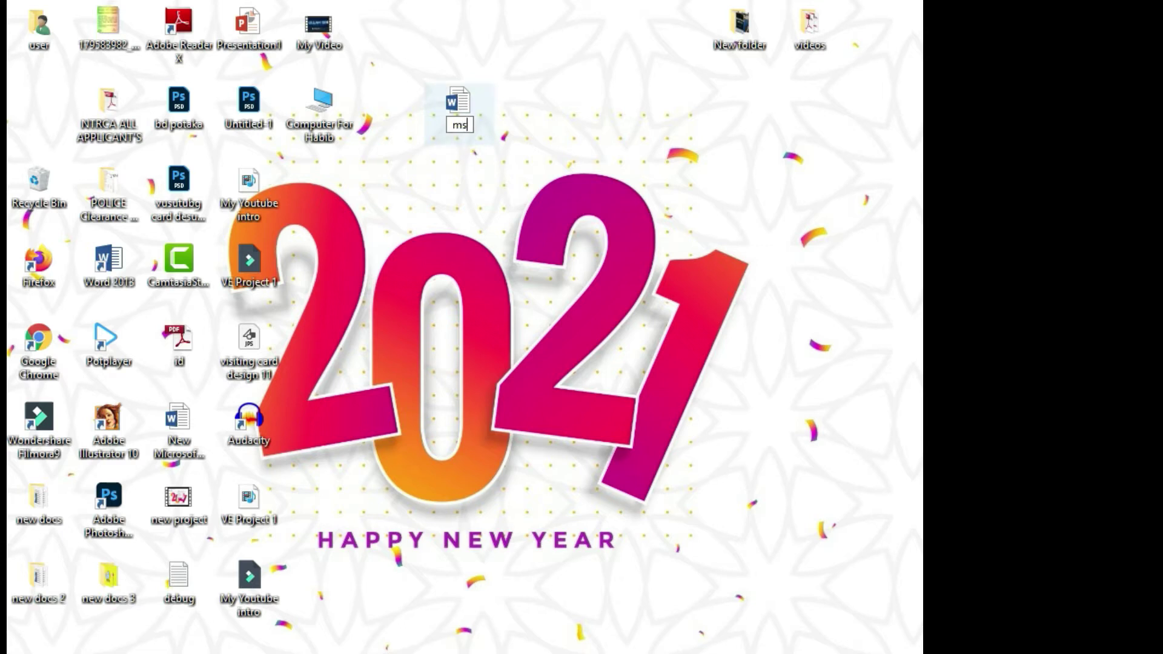
type(" t")
type("uto")
type("ri")
type("al")
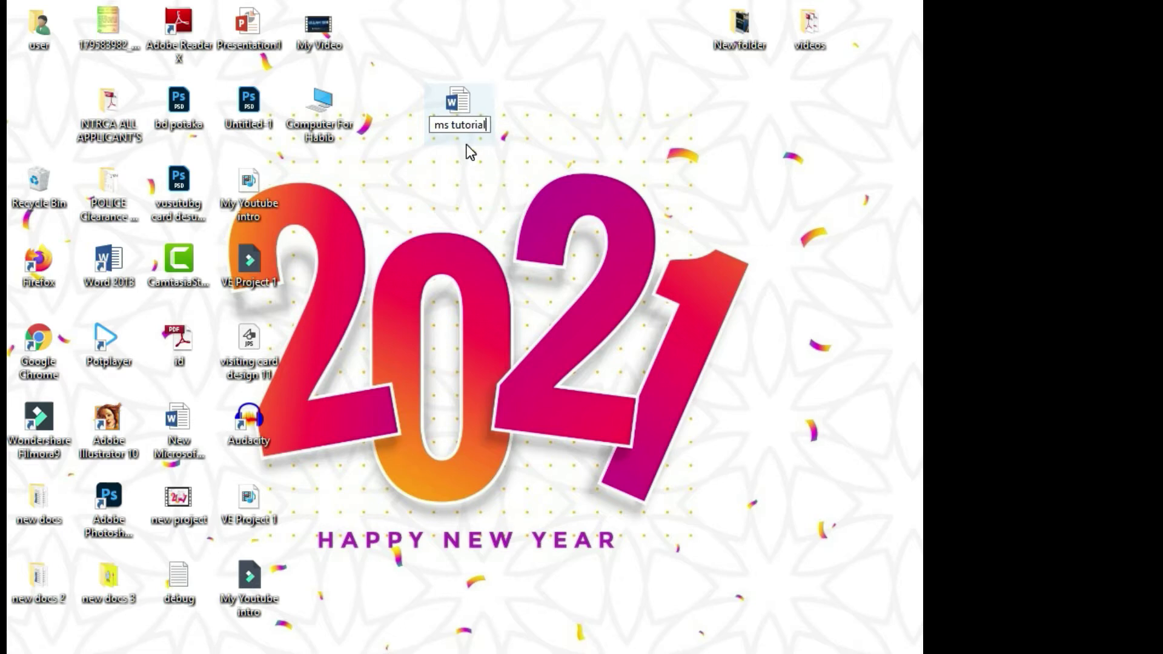
type(" 1")
key("Return")
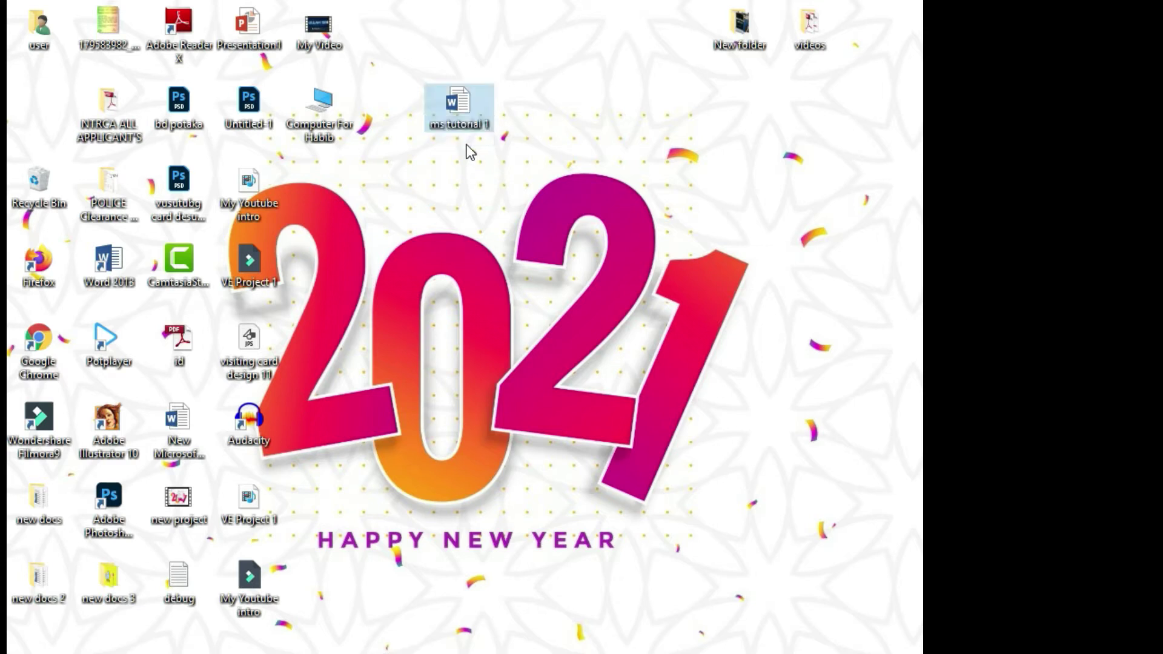
key("Return")
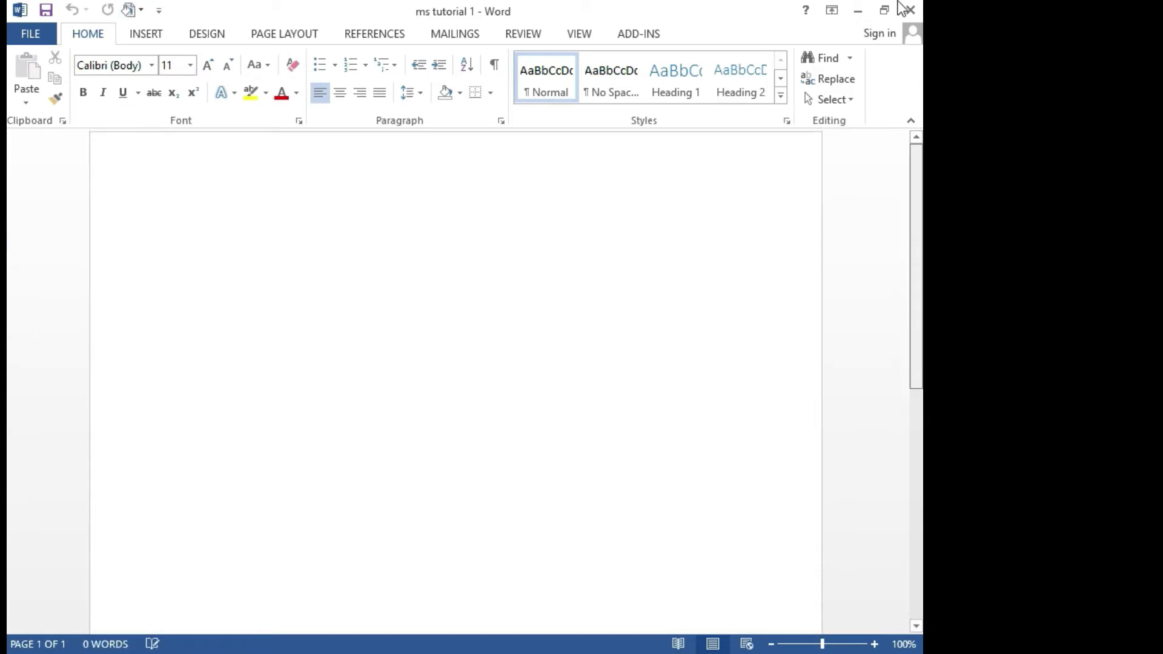
Step: Switch to the Insert then Mailings tabs, and briefly view File > Info
key("alt+n")
key("alt+m")
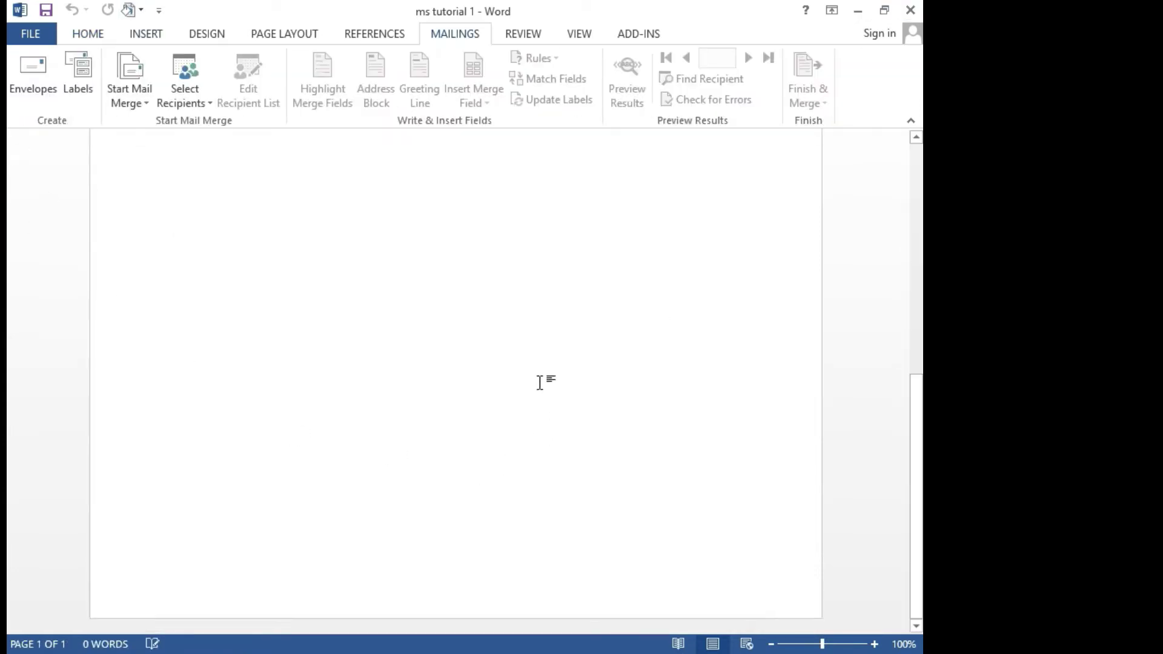
left_click(40, 36)
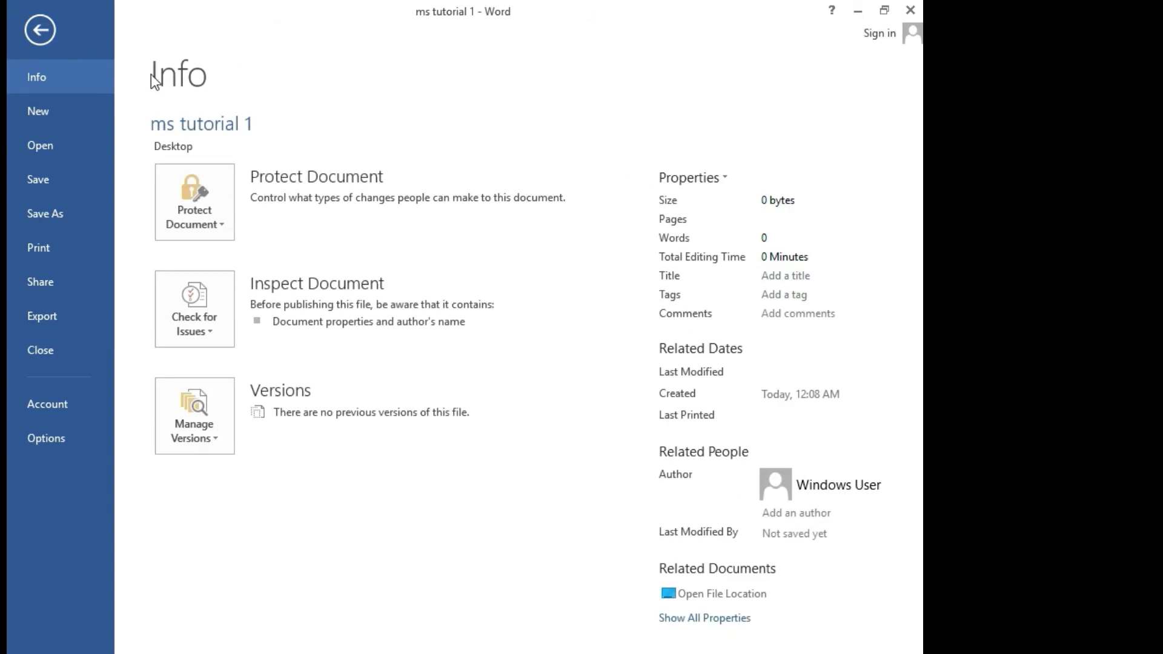
left_click(37, 30)
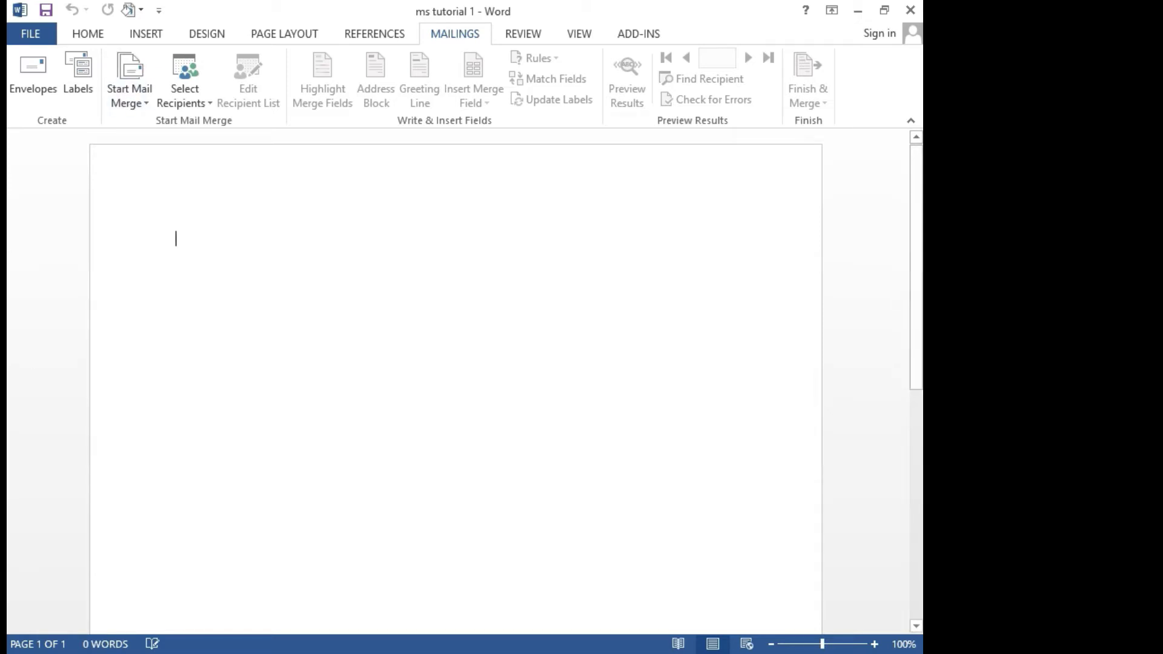
Step: Close the Navigation pane and check the Word Count statistics
left_click(30, 644)
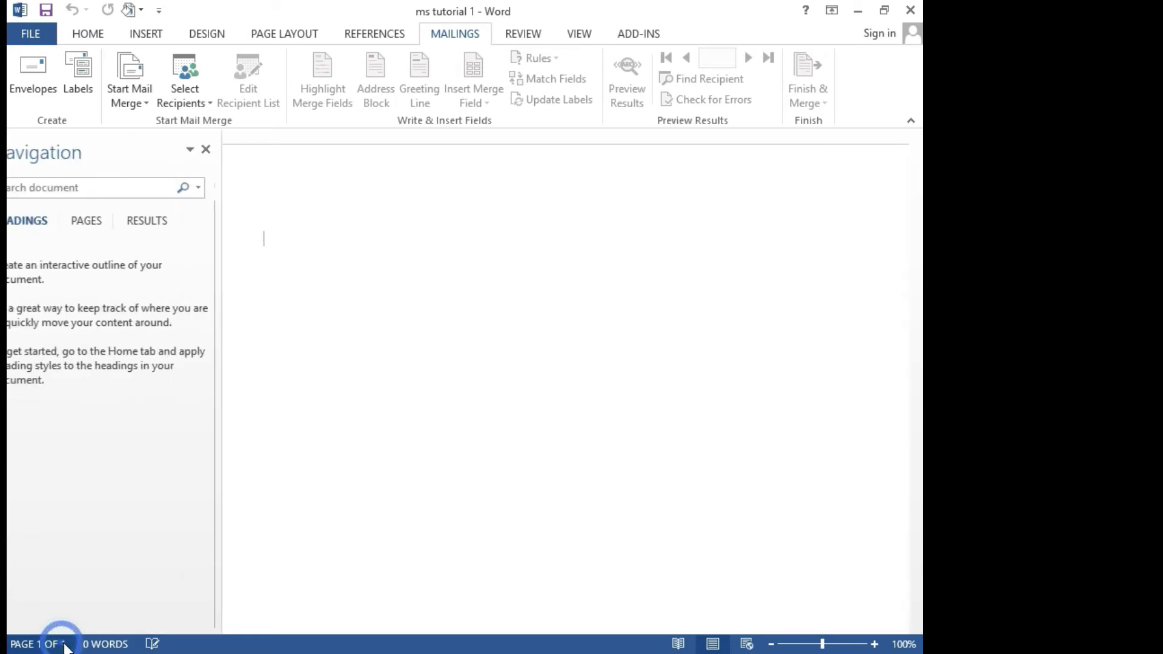
left_click(303, 415)
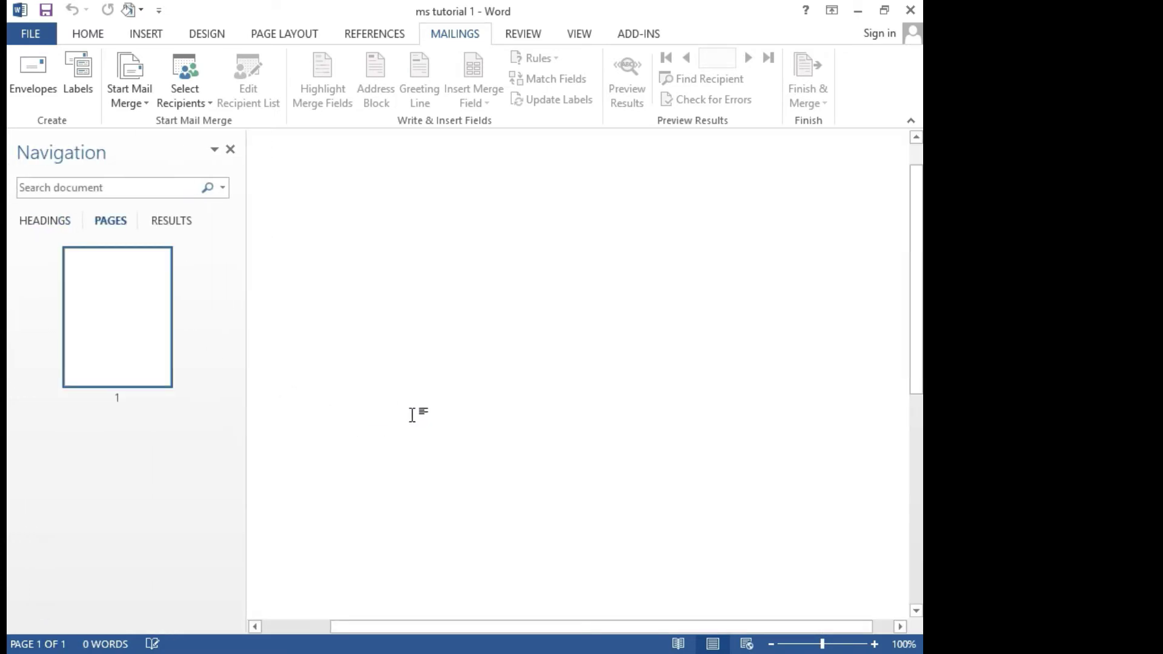
left_click(230, 150)
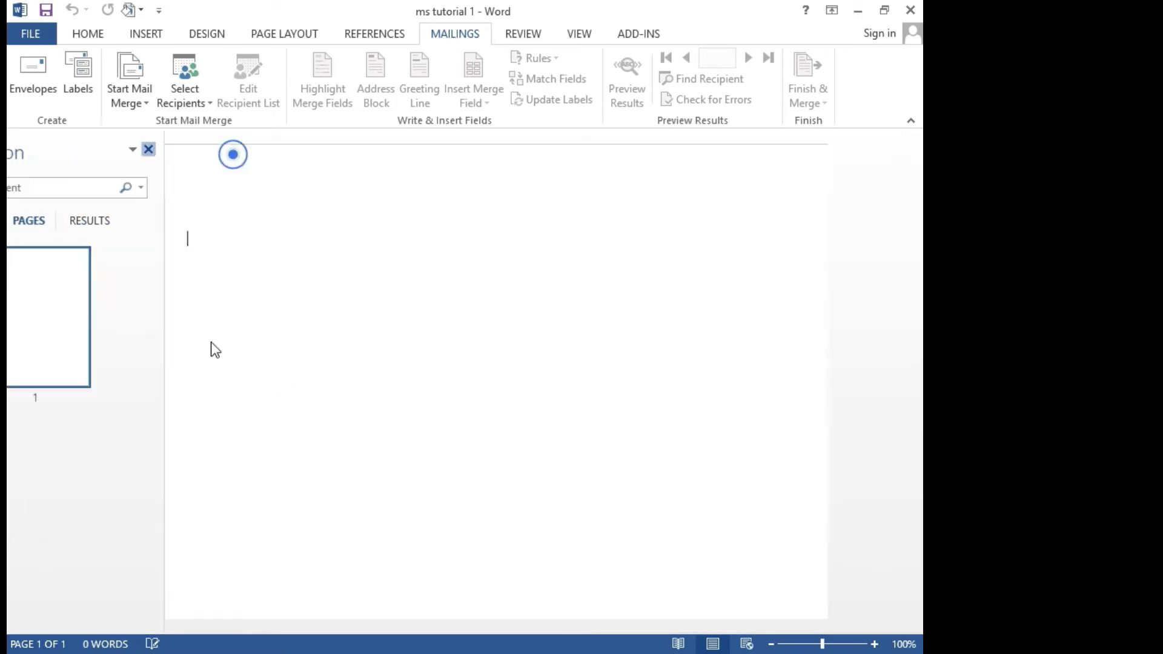
left_click(105, 645)
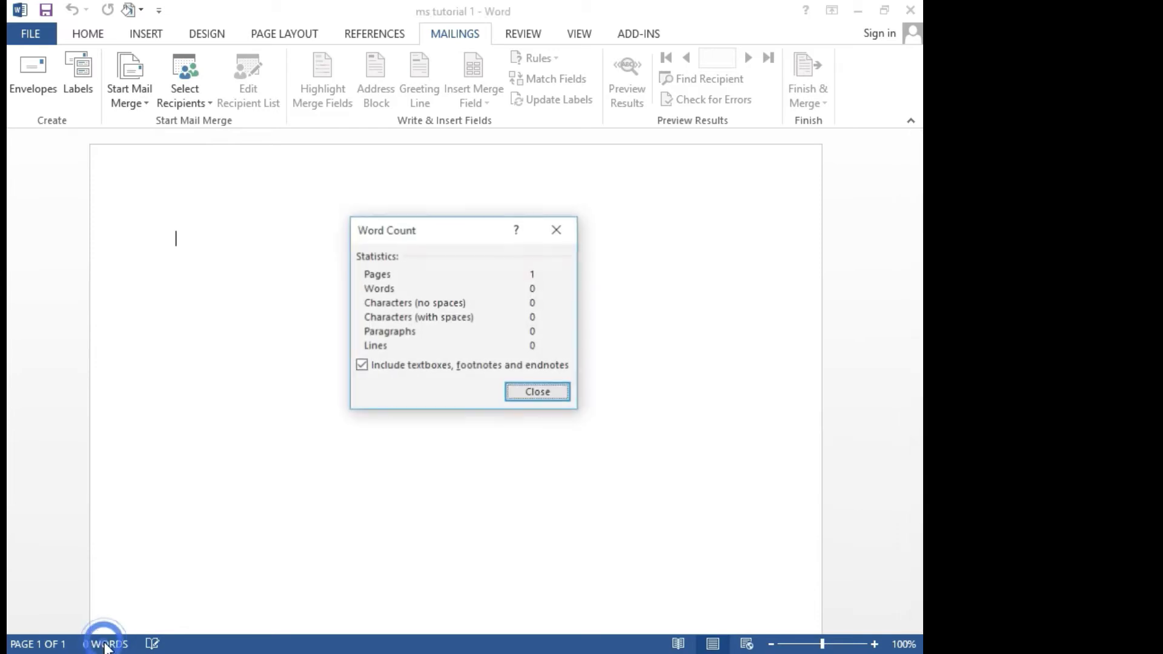
left_click(556, 228)
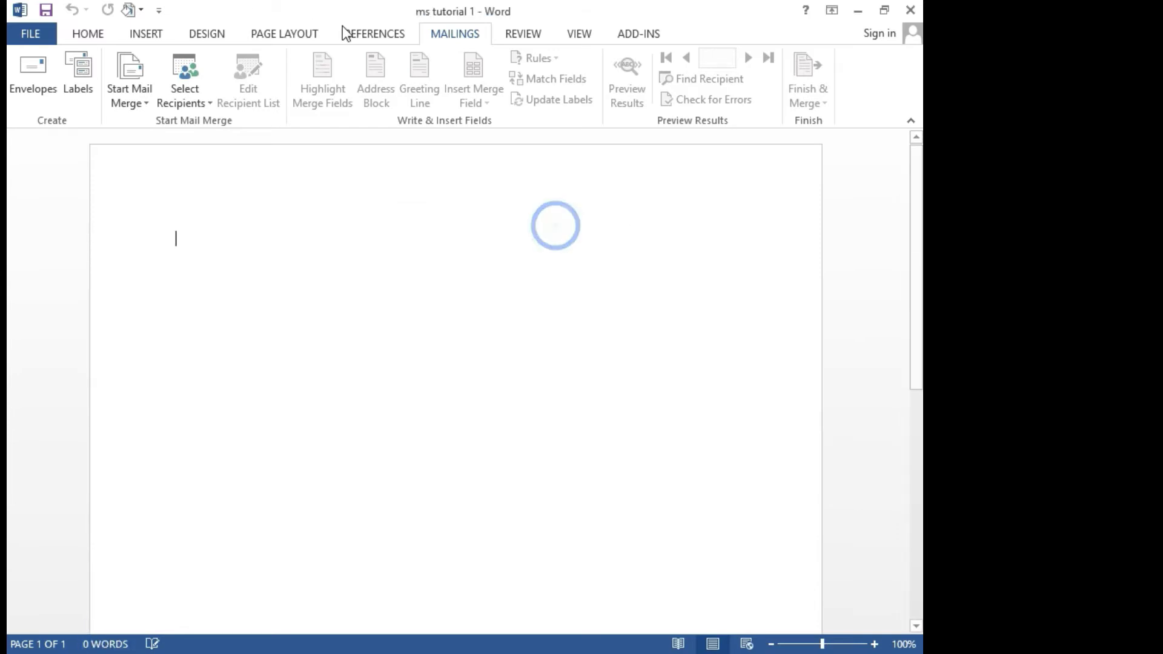
Step: Type test text 'jgjghjhgj', then select and delete it
type("jgjghjhgj")
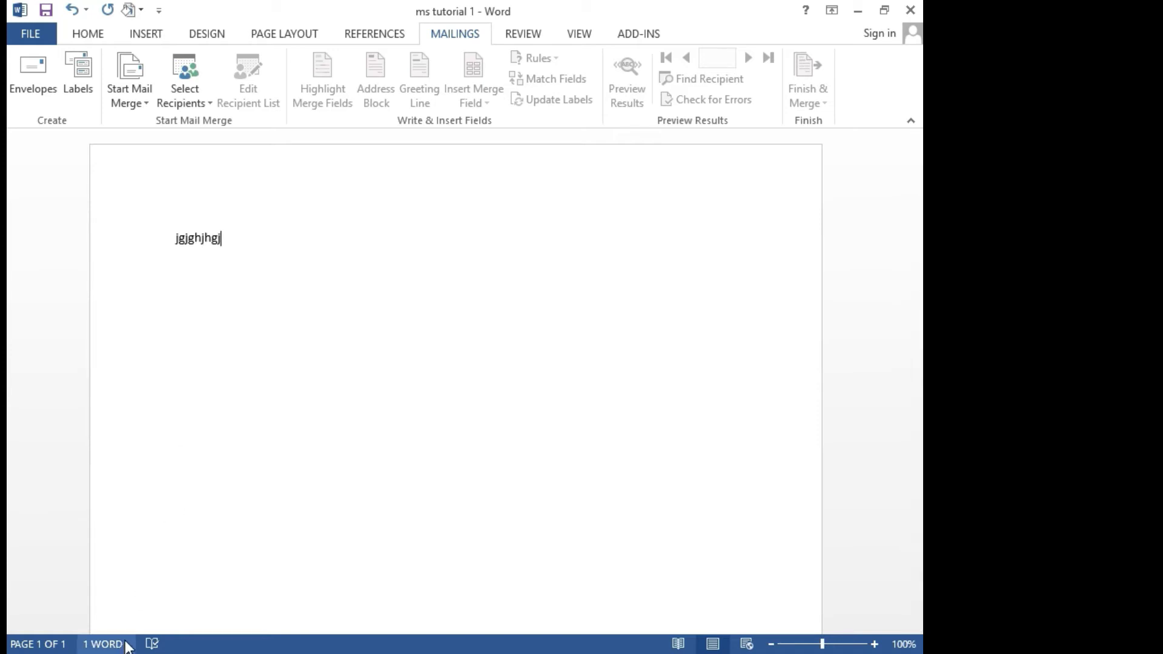
double_click(240, 236)
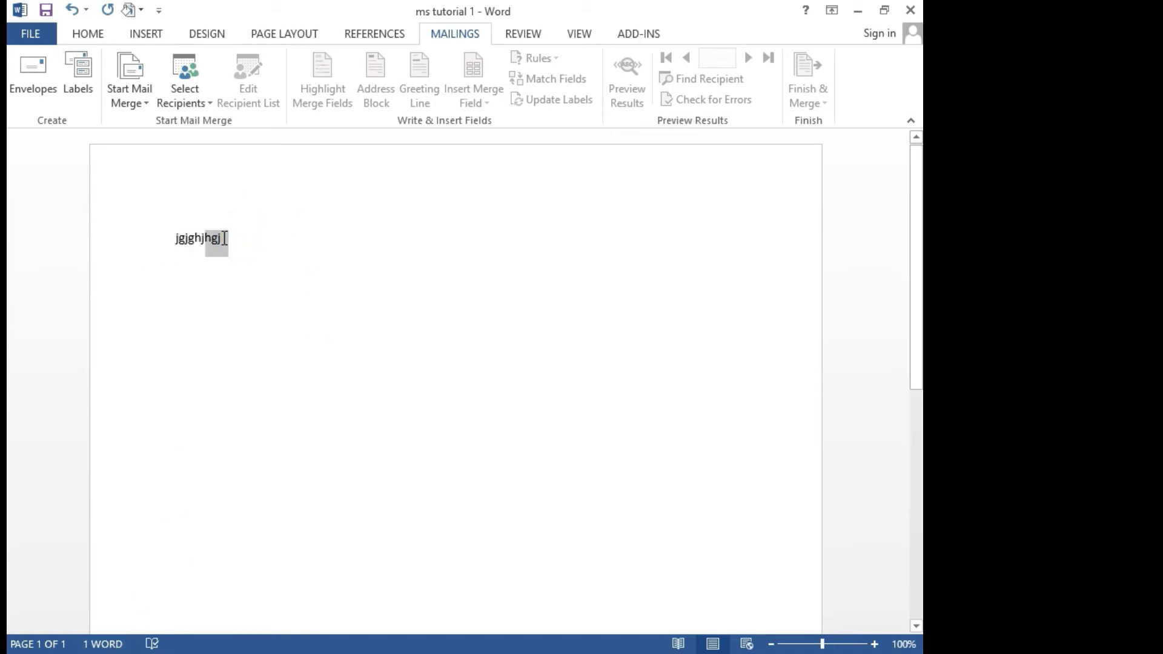
left_click(275, 268)
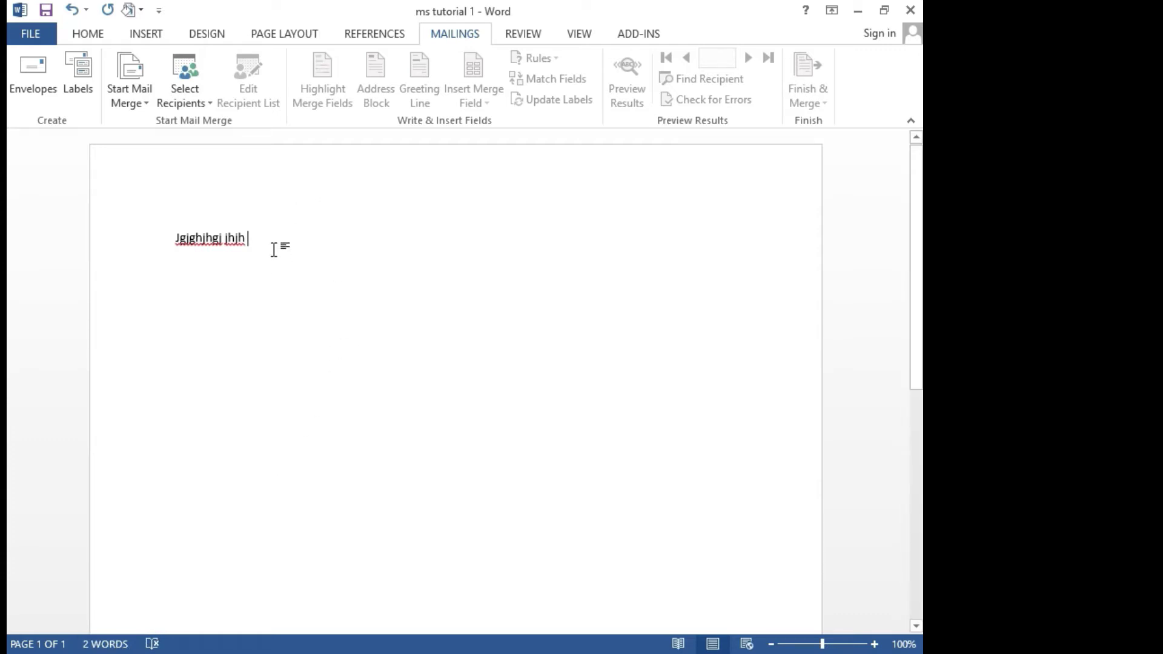
left_click_drag(270, 245, 99, 252)
key("Delete")
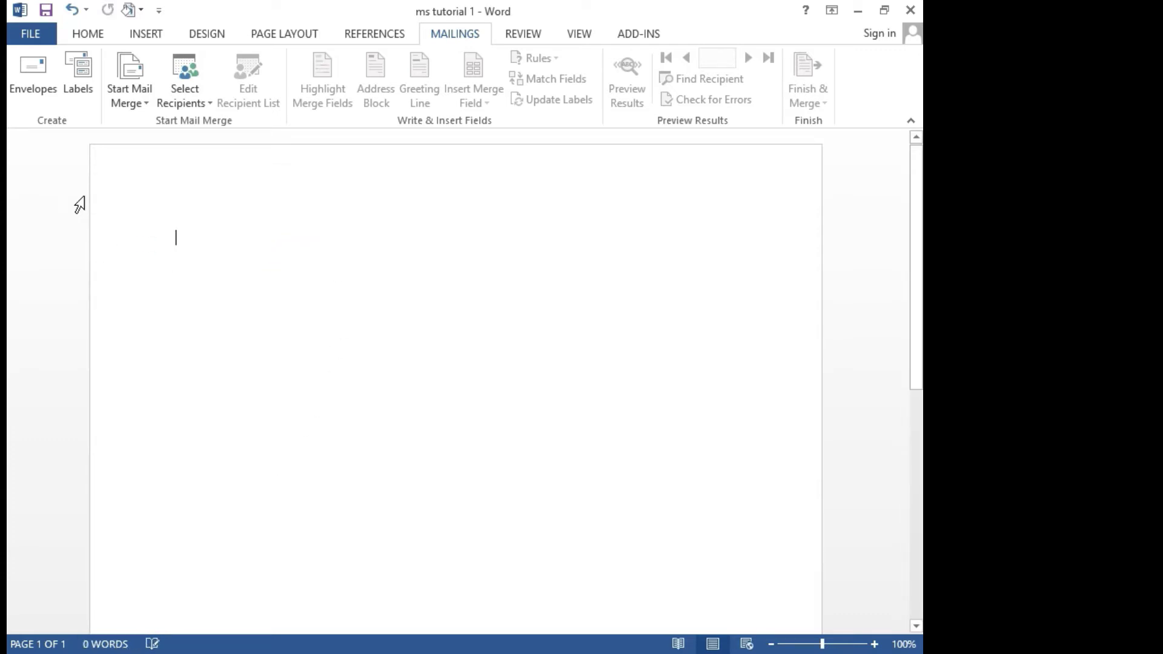
scroll(894, 598, "down", 3)
scroll(916, 150, "up", 10)
left_click(157, 646)
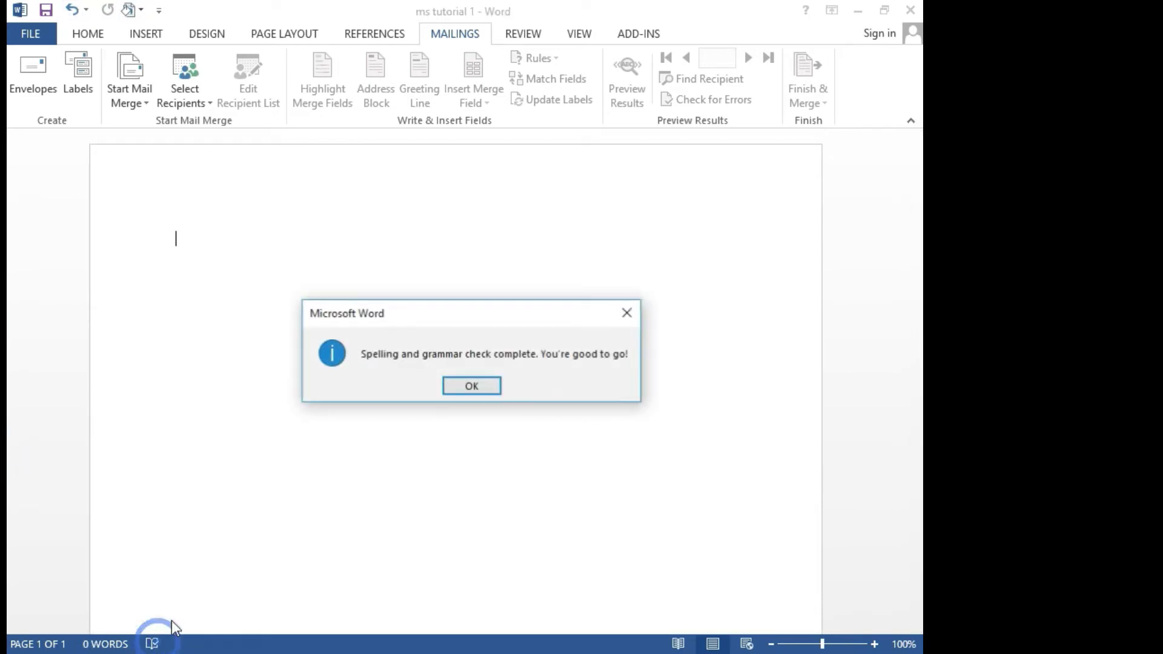
left_click(627, 313)
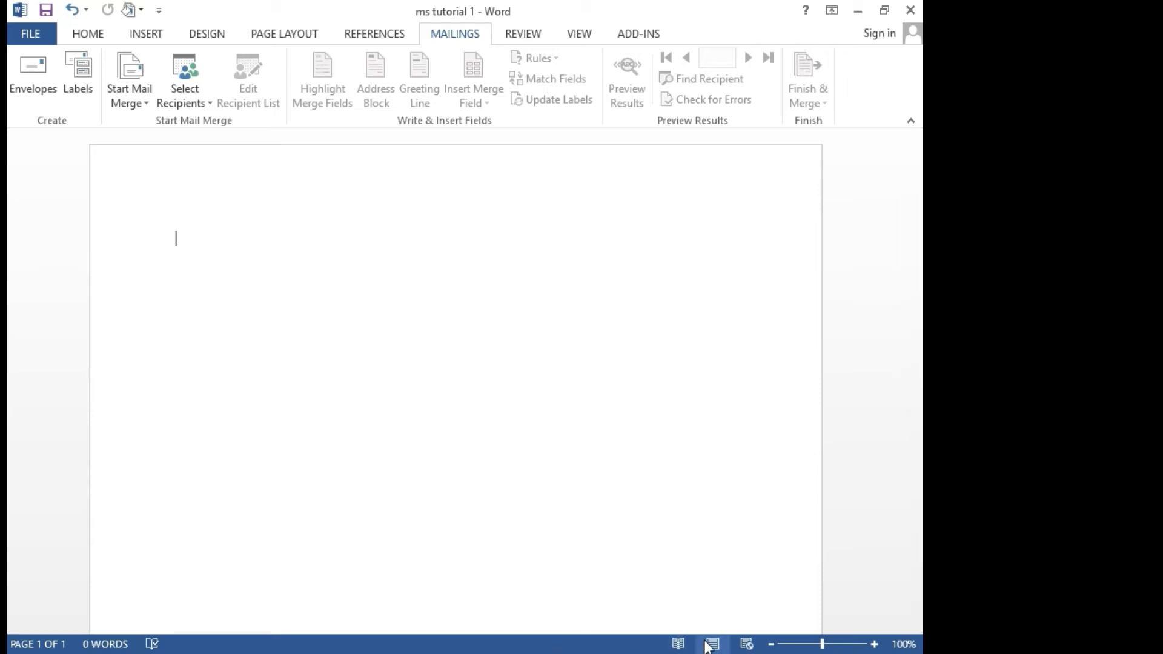
left_click(679, 644)
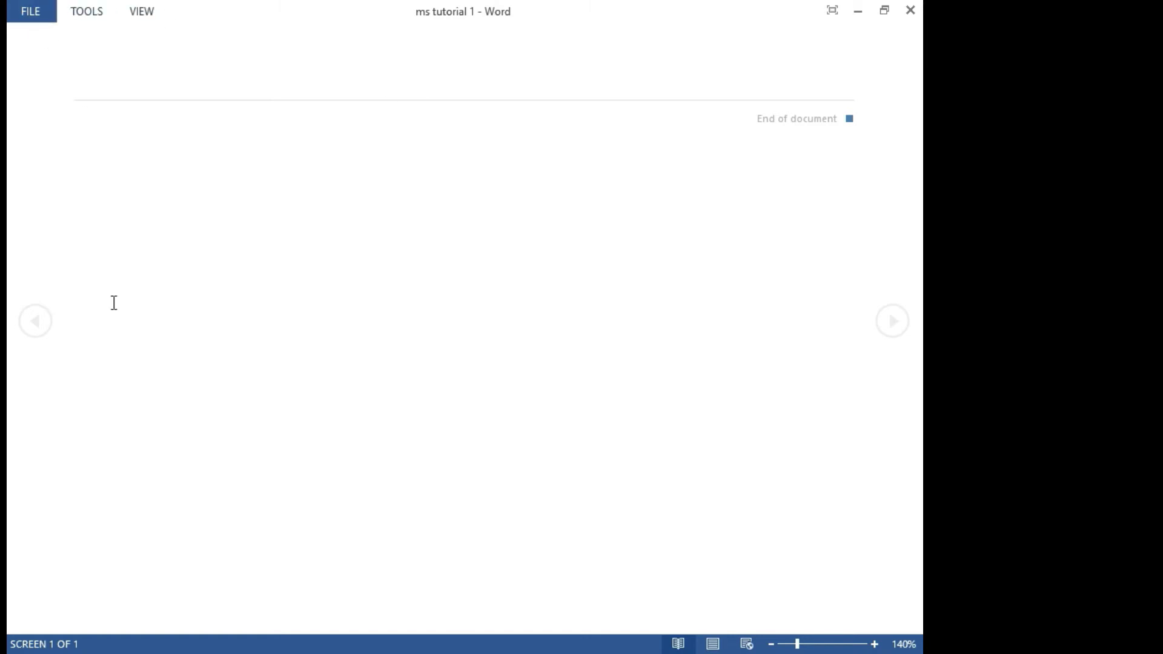
left_click(44, 11)
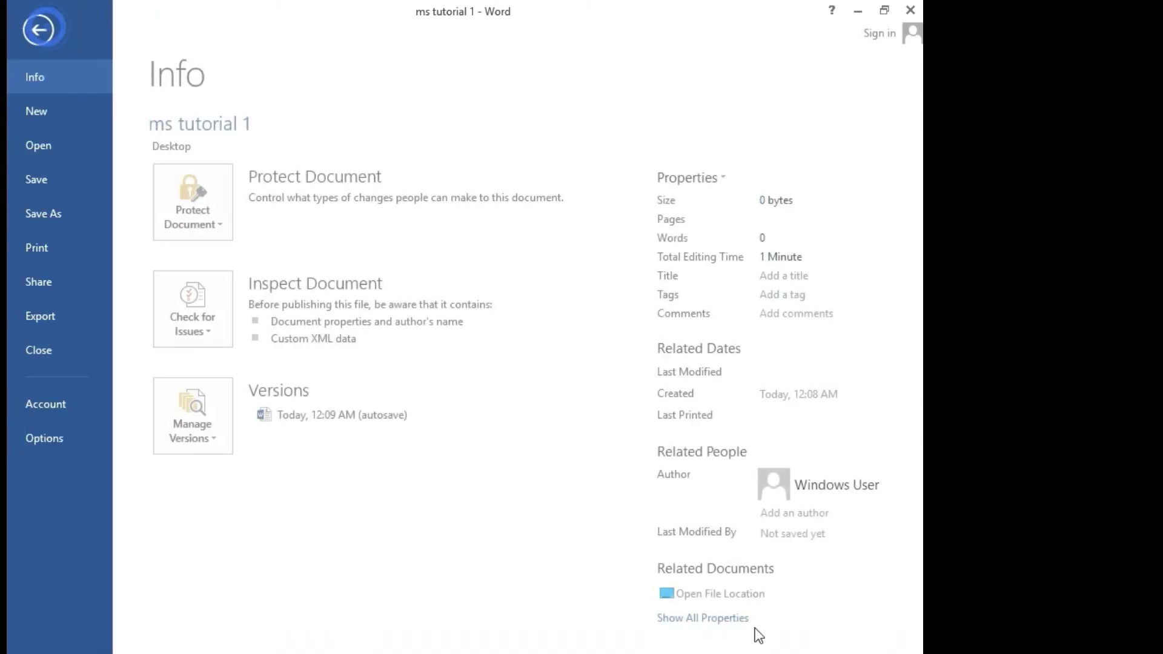
left_click(39, 29)
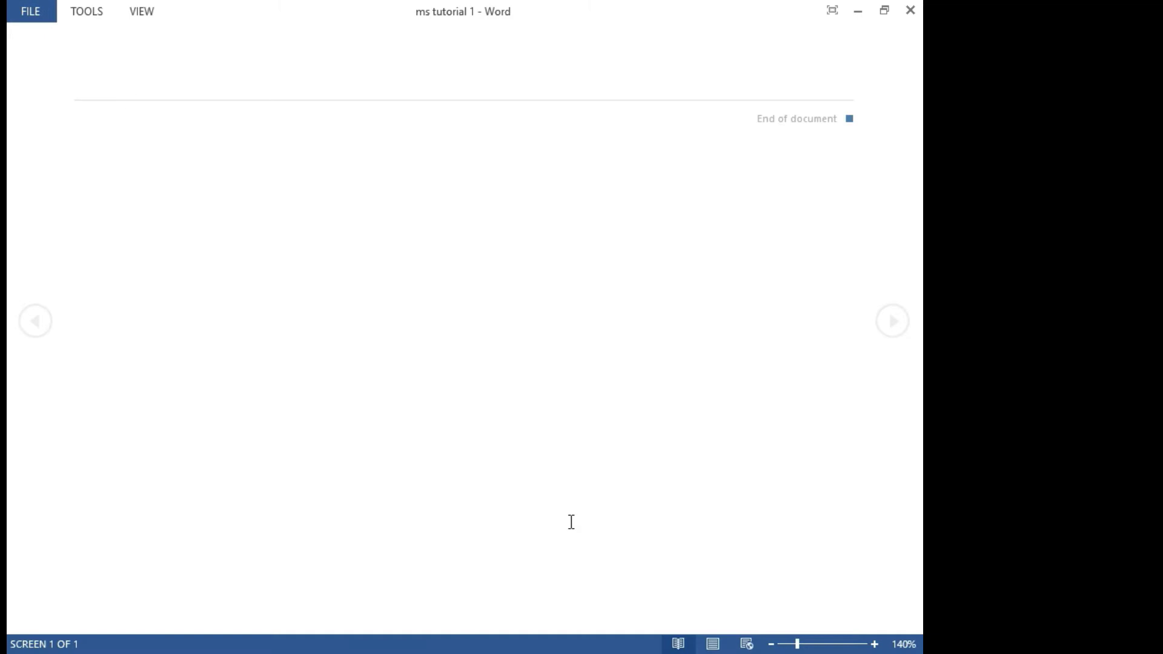
left_click(713, 644)
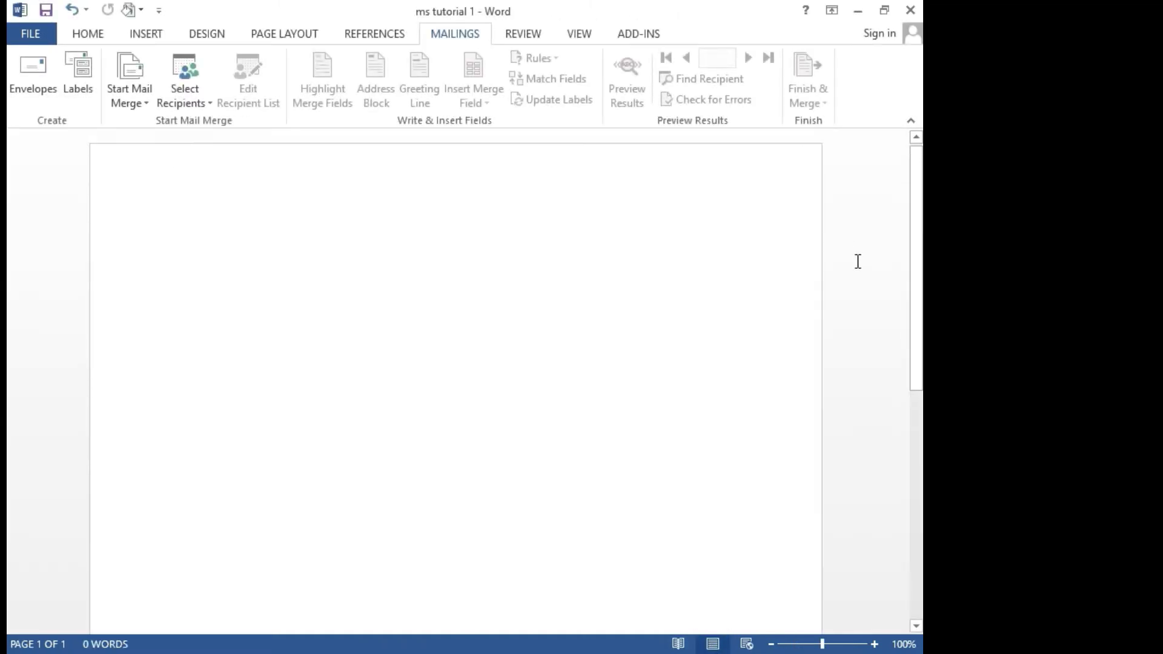
scroll(878, 279, "down", 6)
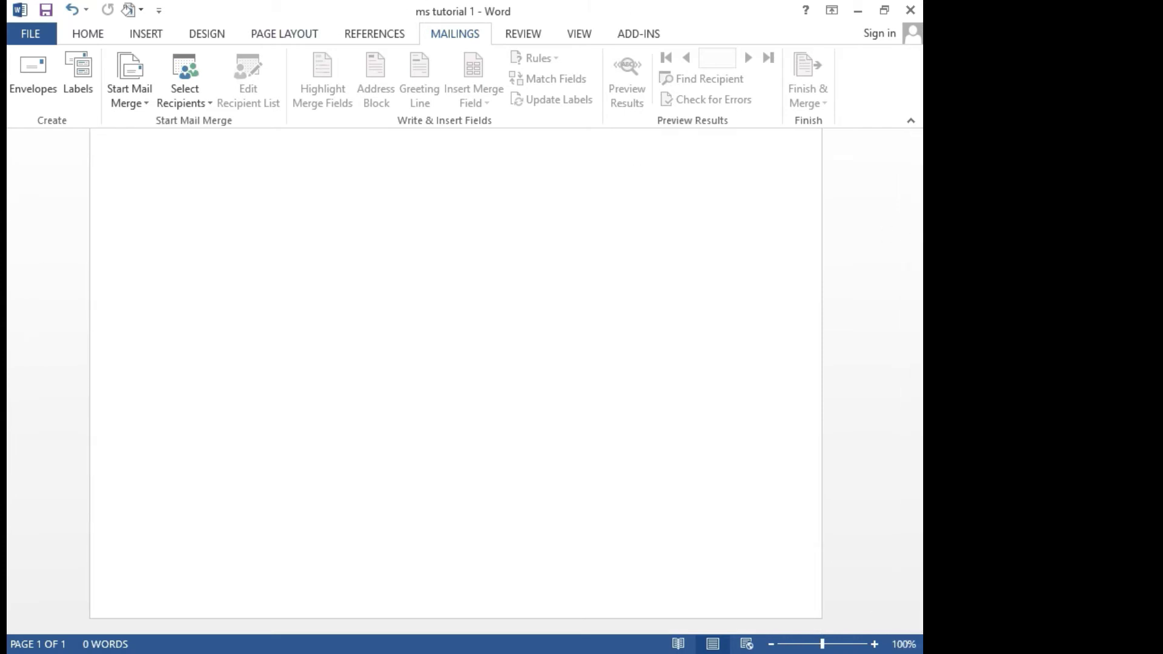
scroll(886, 376, "up", 6)
type("ljkjk")
key("BackSpace")
key("BackSpace")
key("BackSpace")
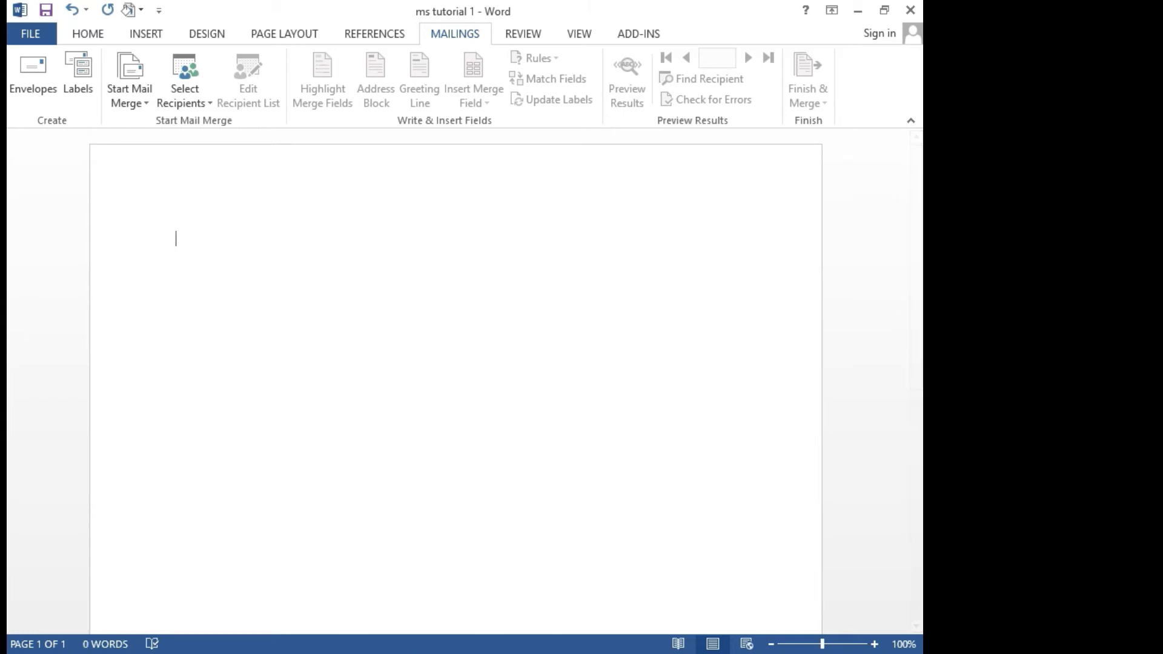
left_click(748, 645)
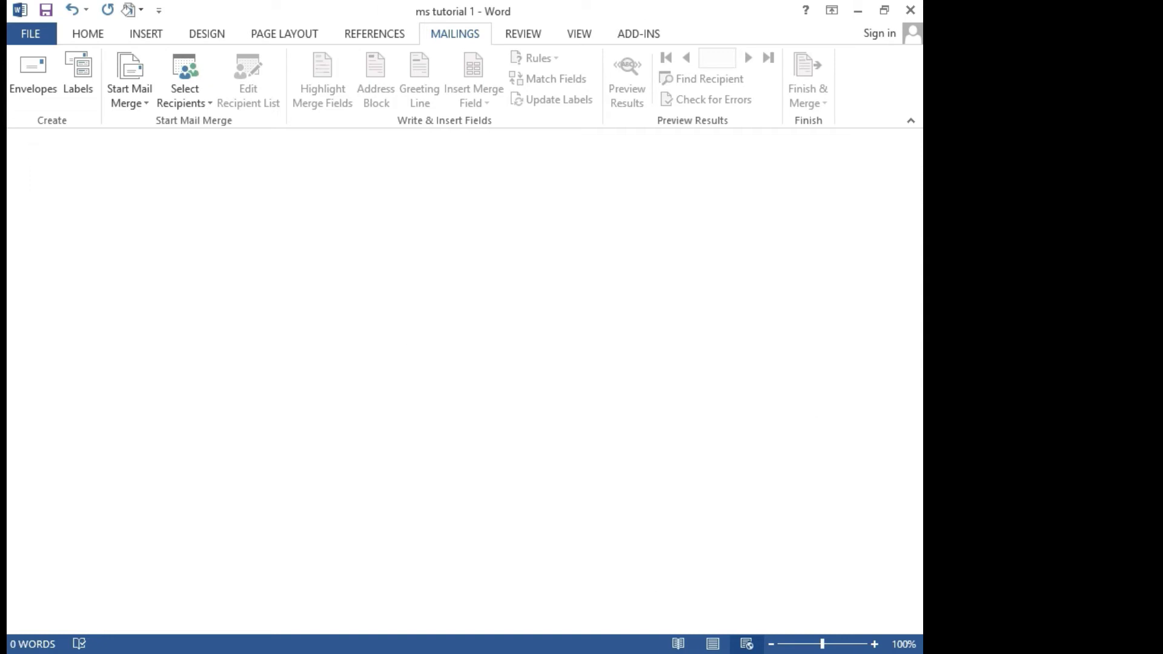
right_click(34, 237)
left_click(345, 242)
Step: Return to Print Layout at 93% zoom and start a new line below the name
left_click(713, 644)
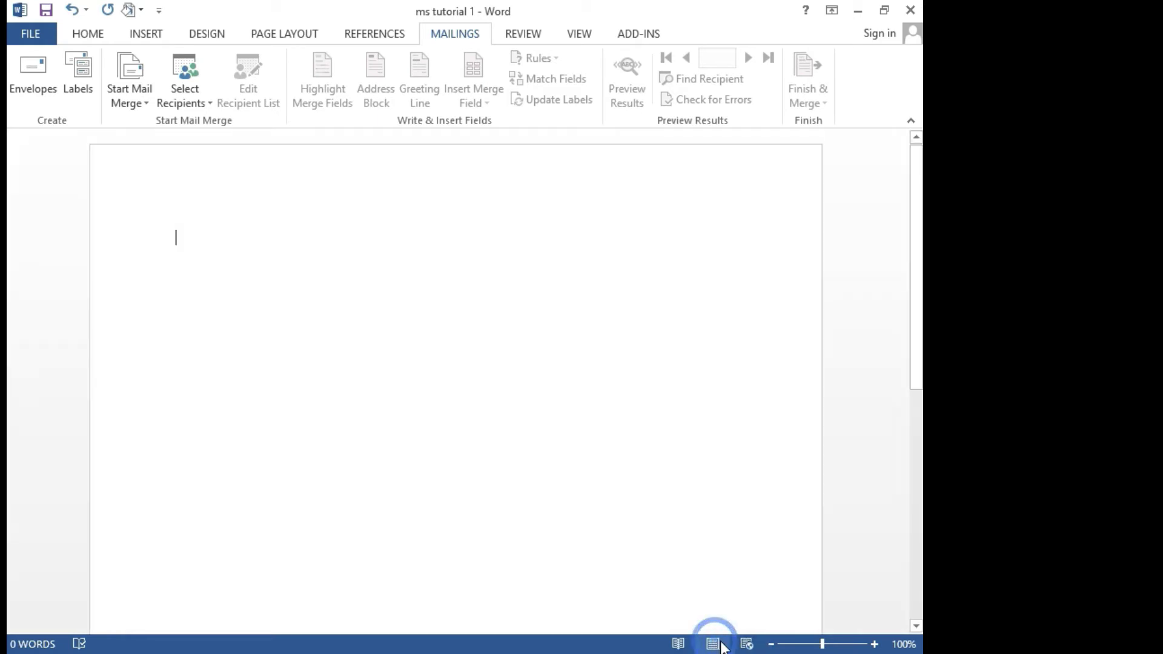
scroll(769, 568, "down", 10)
scroll(424, 388, "up", 10)
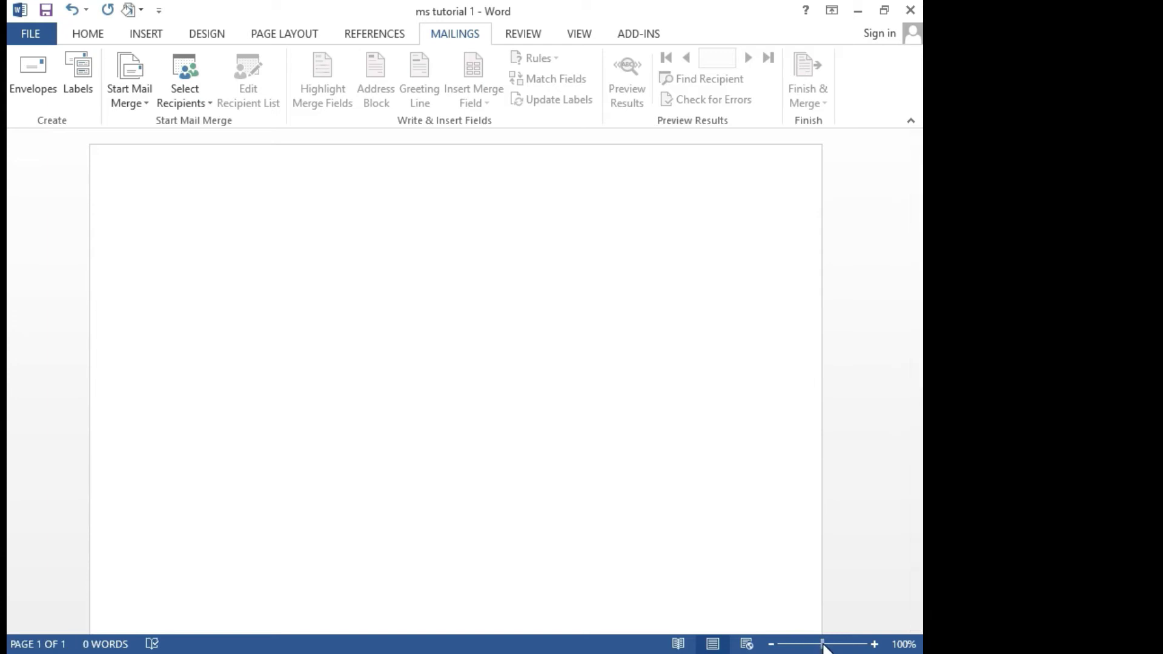
left_click_drag(822, 644, 819, 644)
type("Habibullah \\")
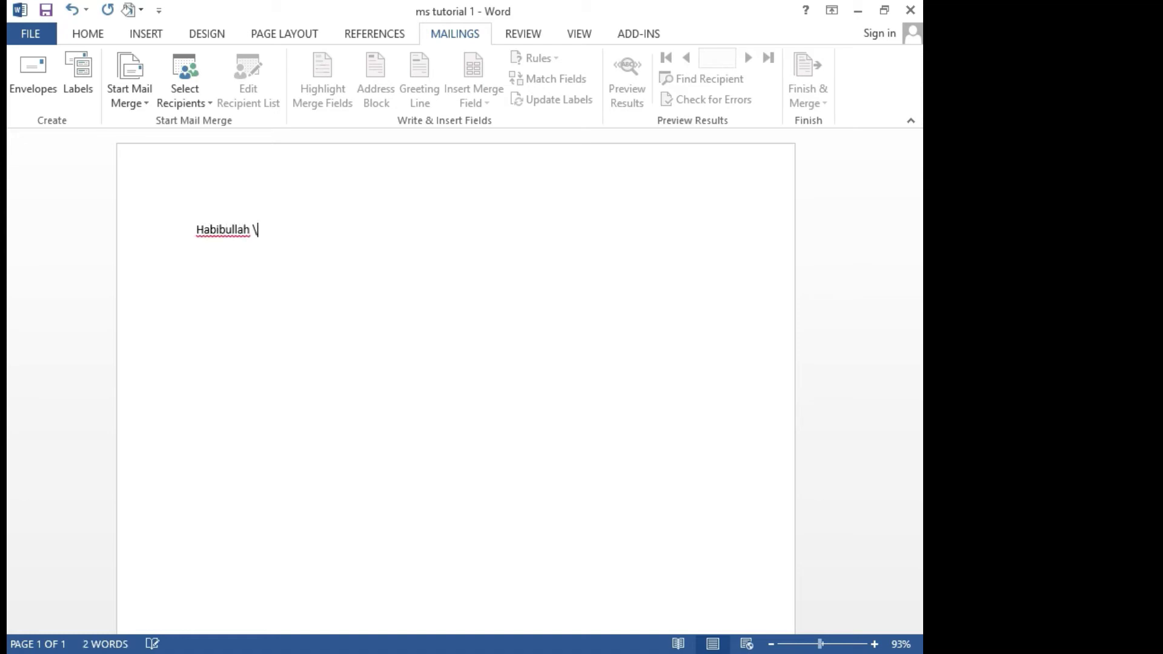
key("Return")
Step: Experiment with the zoom slider and scrollbars, ending near 93% zoom
left_click_drag(821, 644, 832, 645)
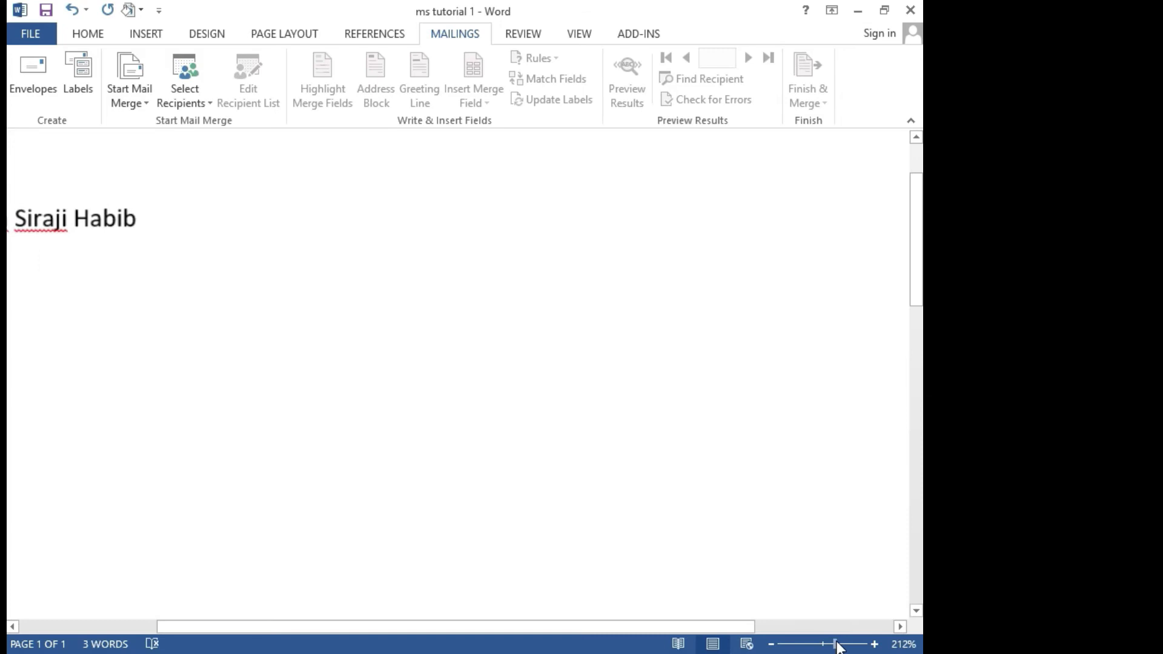
mouse_move(833, 644)
left_mouse_down()
mouse_move(860, 645)
mouse_move(780, 645)
left_mouse_up()
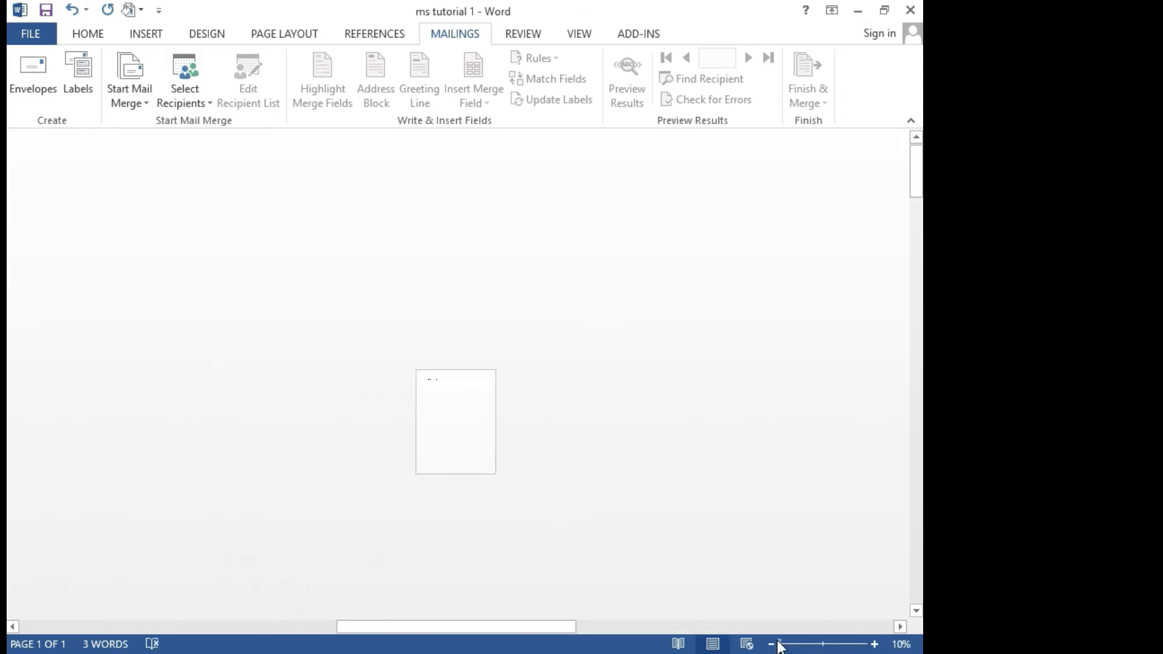
left_click_drag(798, 646, 865, 646)
left_click_drag(514, 628, 110, 630)
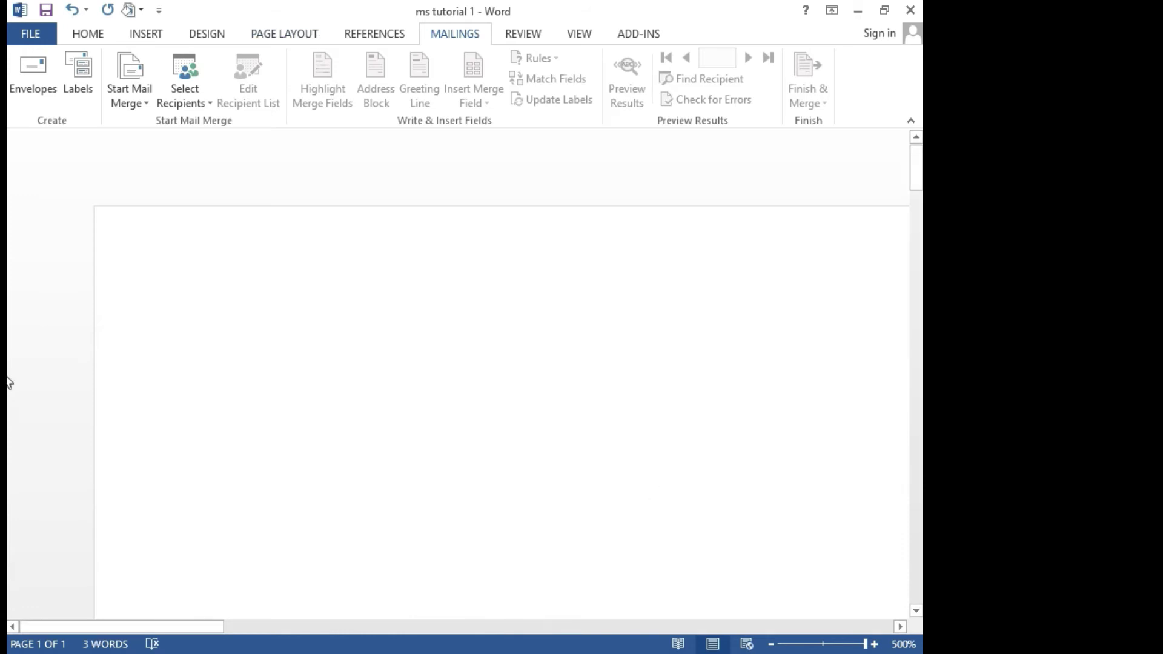
left_click_drag(916, 166, 919, 203)
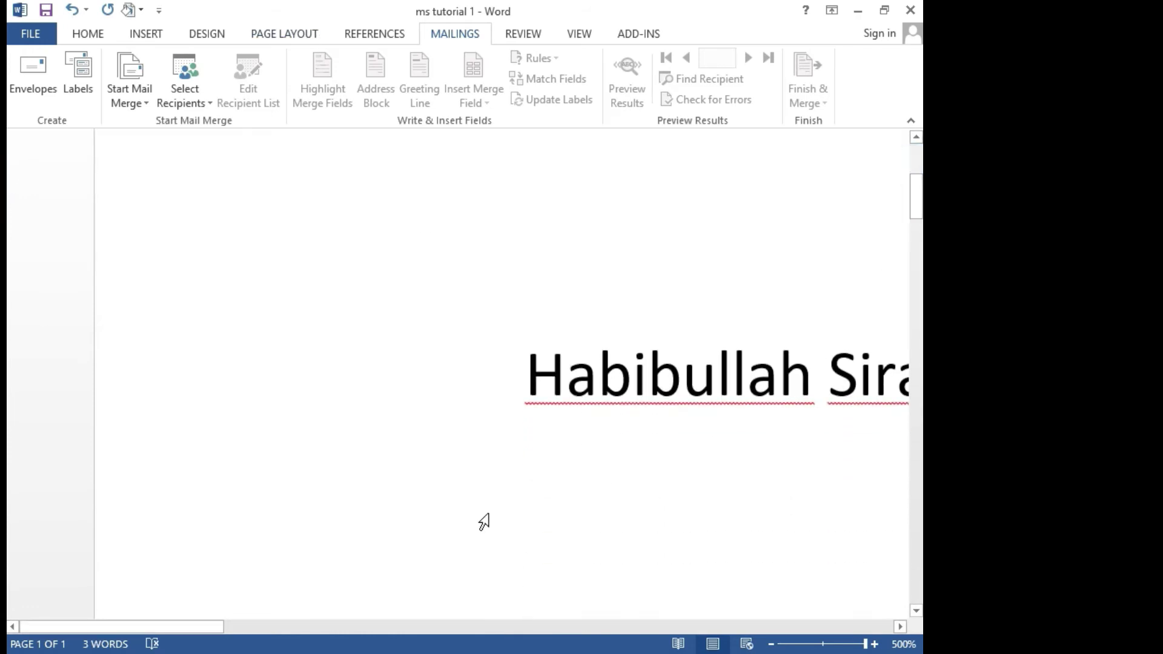
mouse_move(106, 627)
left_mouse_down()
mouse_move(199, 630)
mouse_move(184, 626)
left_mouse_up()
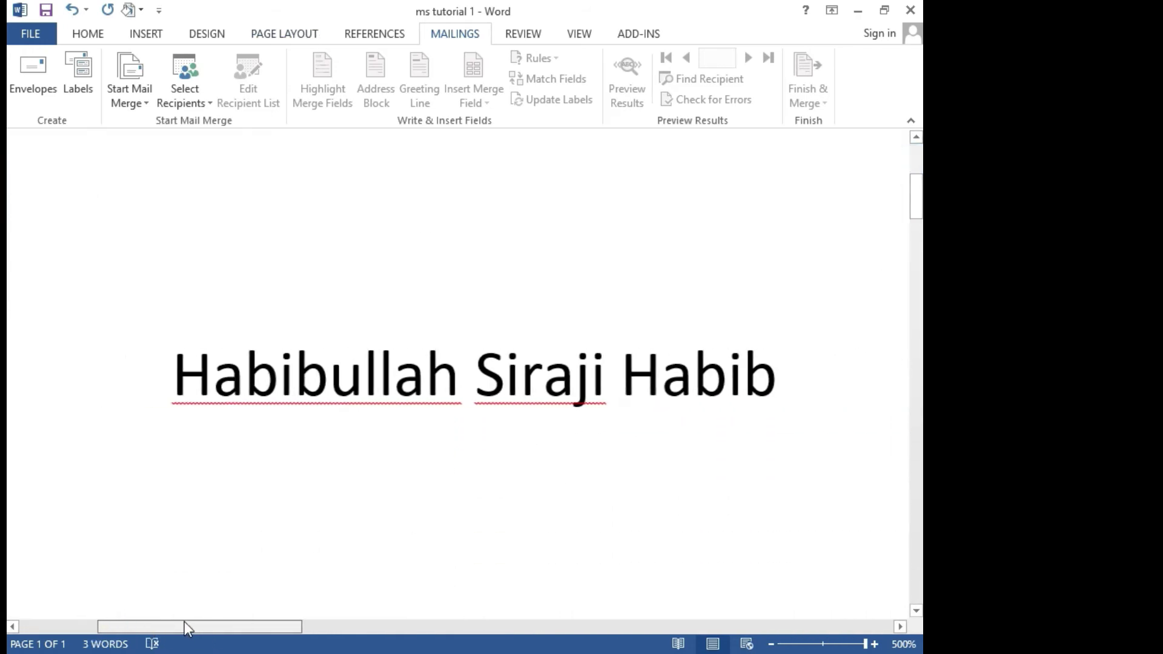
left_click_drag(865, 644, 823, 644)
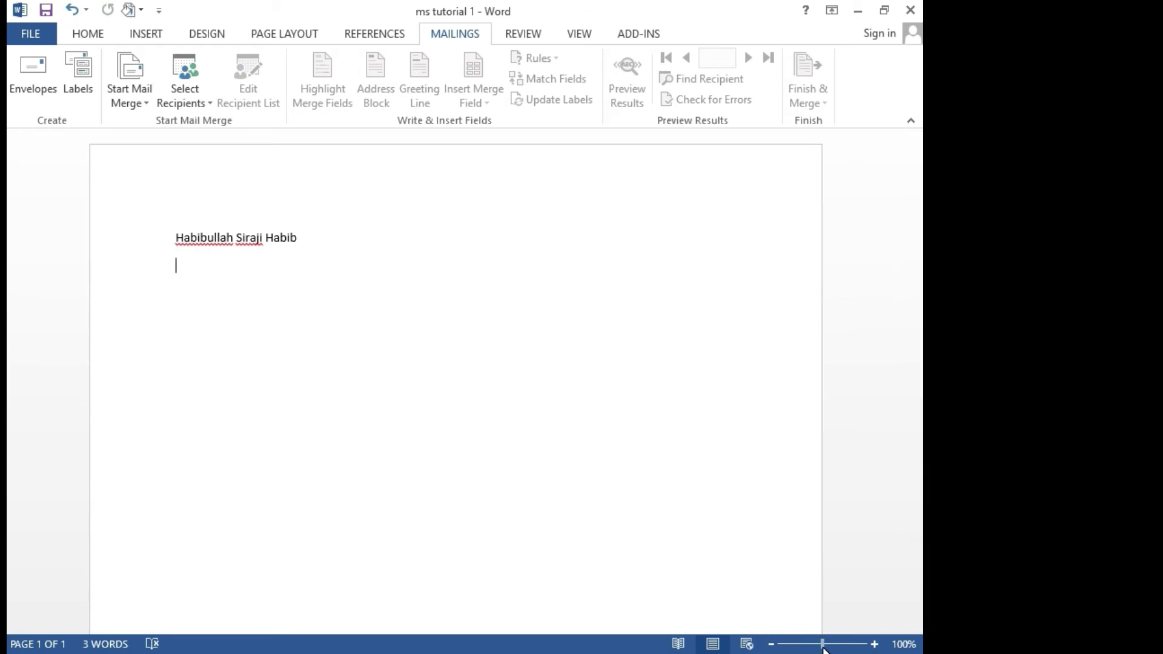
left_click_drag(823, 646, 830, 646)
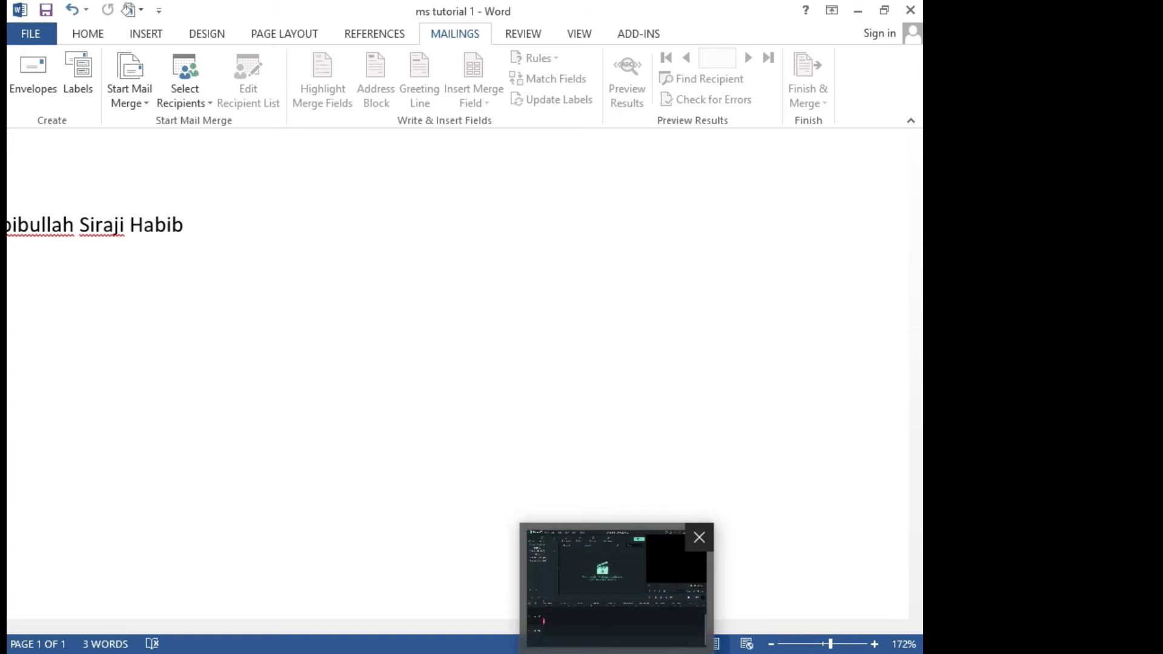
Step: Zoom in and out with the mouse wheel, then reset zoom to about 93%
scroll(538, 345, "up", 2, "ctrl")
scroll(538, 345, "up", 3, "ctrl")
scroll(538, 345, "up", 2, "ctrl")
scroll(536, 327, "up", 2, "ctrl")
scroll(545, 285, "up", 2, "ctrl")
scroll(553, 261, "up", 2, "ctrl")
scroll(553, 261, "up", 1, "ctrl")
scroll(553, 259, "up", 1, "ctrl")
scroll(555, 255, "up", 1, "ctrl")
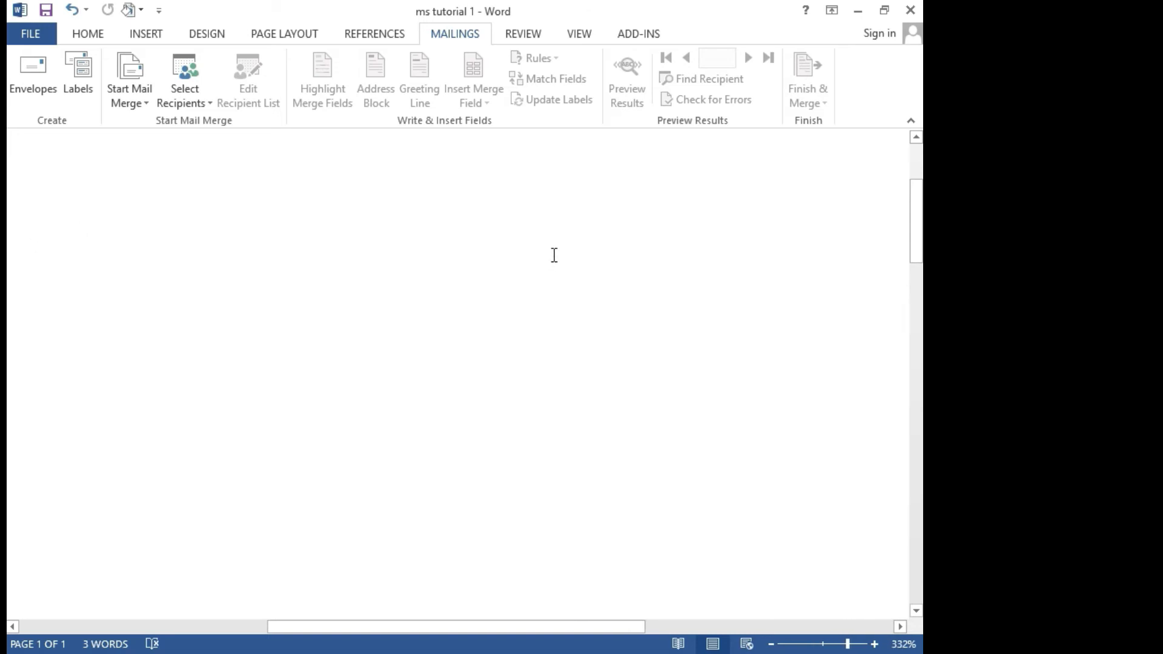
scroll(130, 371, "down", 10, "ctrl")
scroll(31, 257, "down", 12, "ctrl")
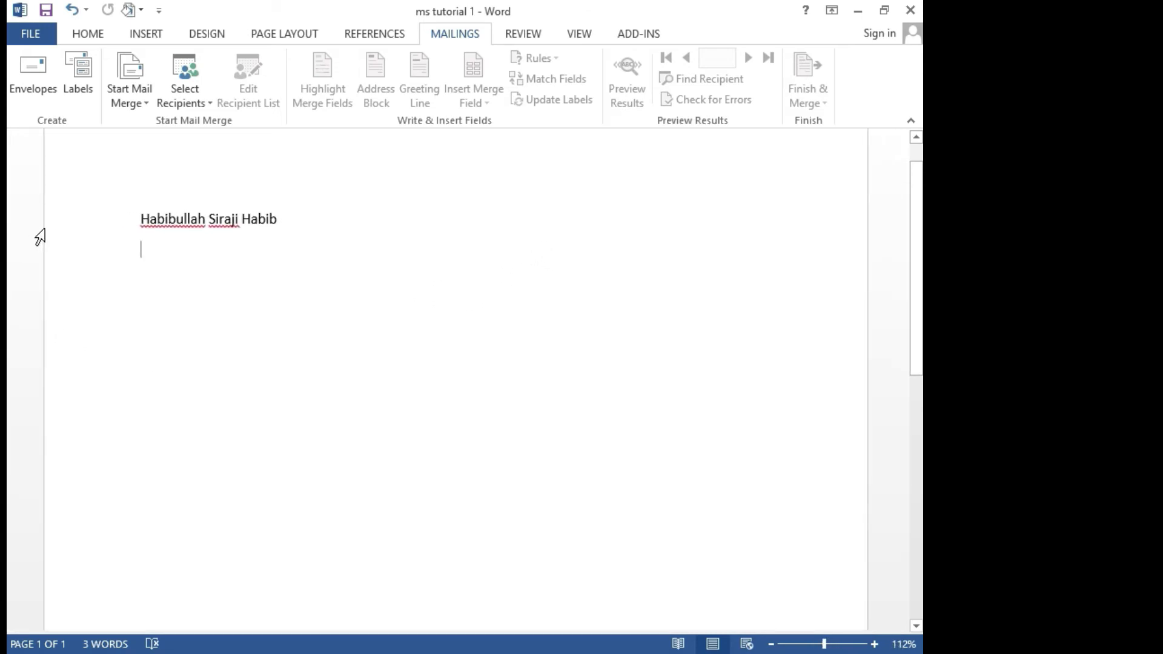
scroll(102, 249, "up", 5, "ctrl")
scroll(48, 250, "up", 4, "ctrl")
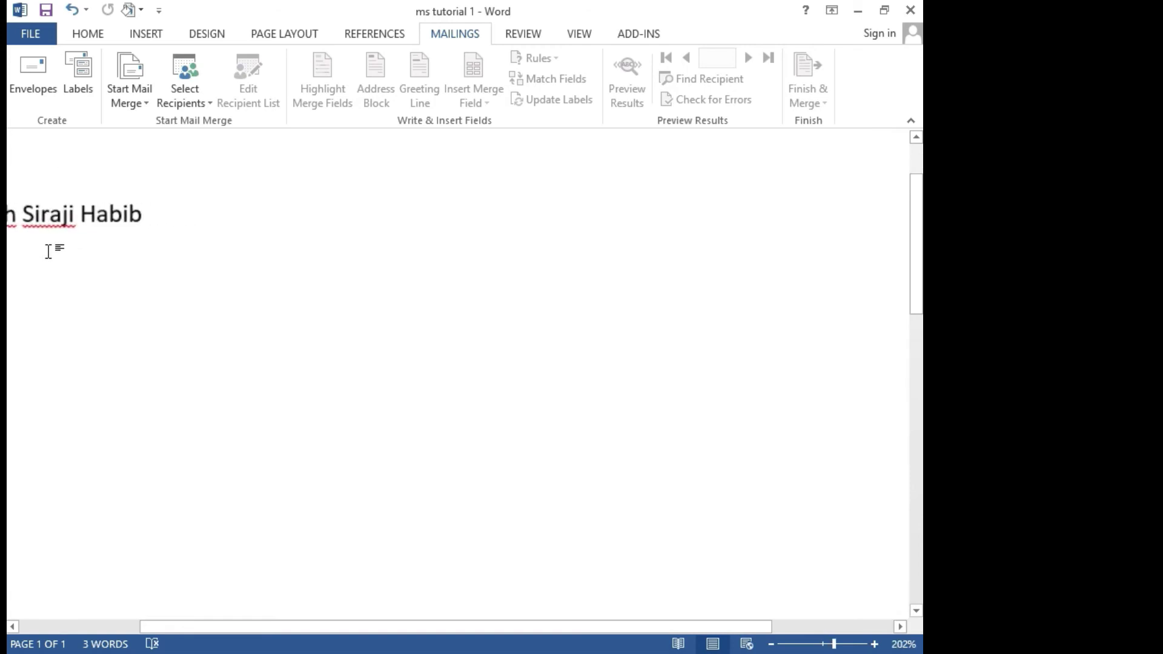
scroll(49, 249, "up", 4, "ctrl")
scroll(50, 242, "down", 3, "ctrl")
scroll(52, 233, "down", 11, "ctrl")
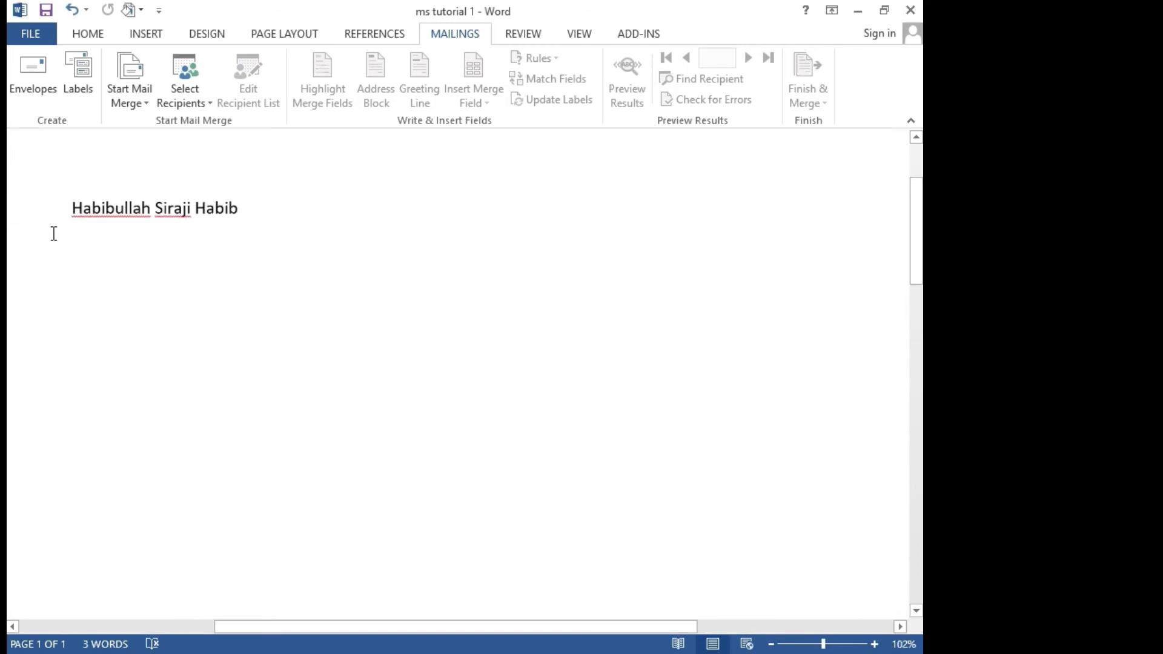
scroll(49, 238, "down", 2, "ctrl")
scroll(52, 255, "down", 6, "ctrl")
scroll(57, 254, "up", 5, "ctrl")
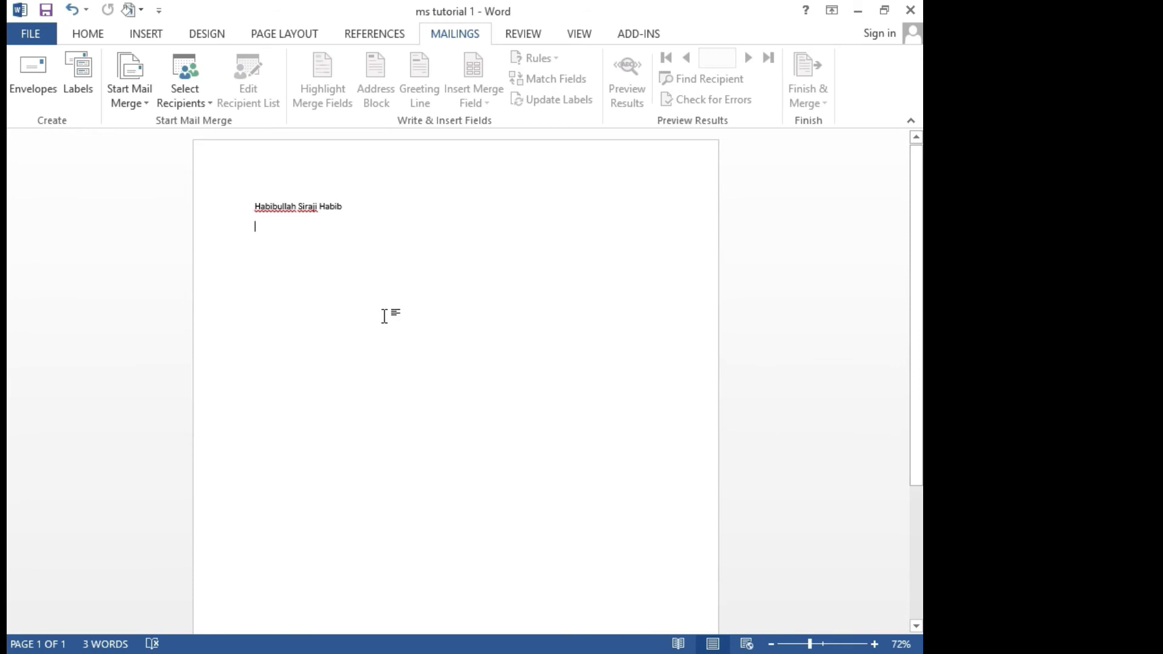
left_click(821, 645)
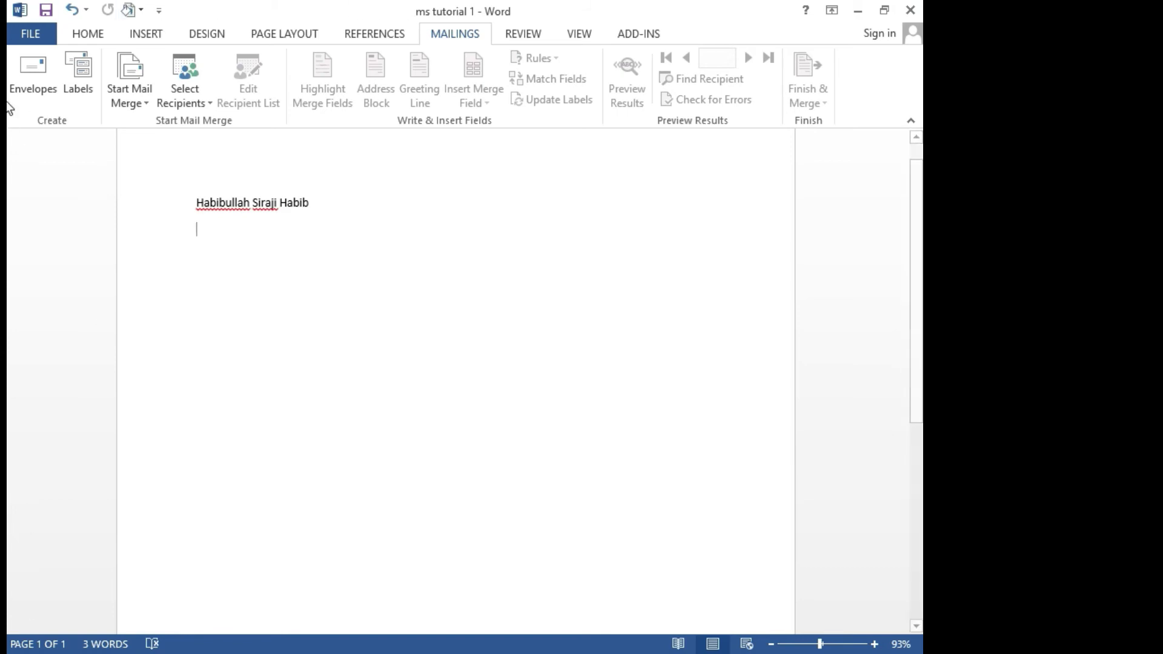
Step: Open and close the File Info page twice
left_click(32, 33)
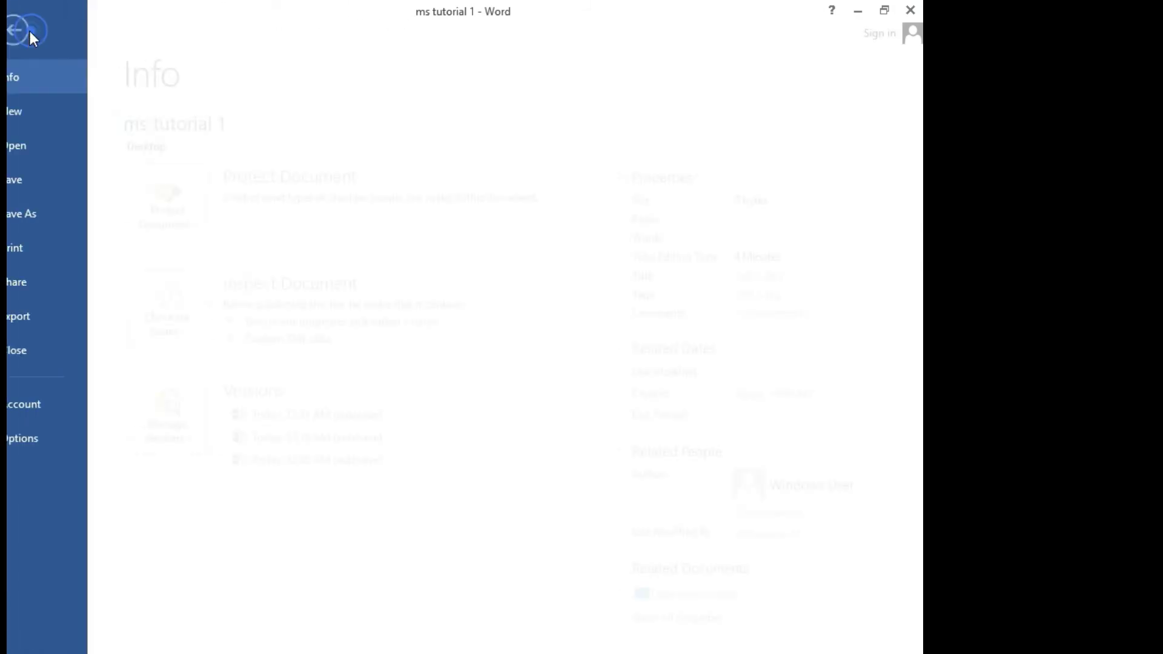
left_click(40, 30)
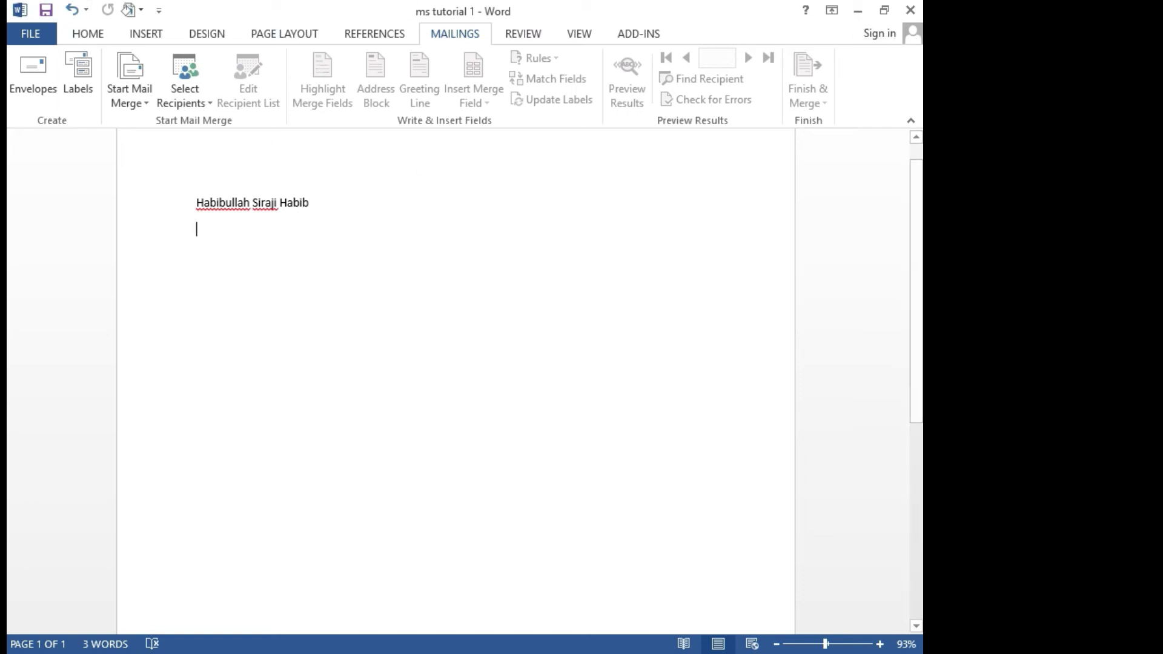
left_click(30, 33)
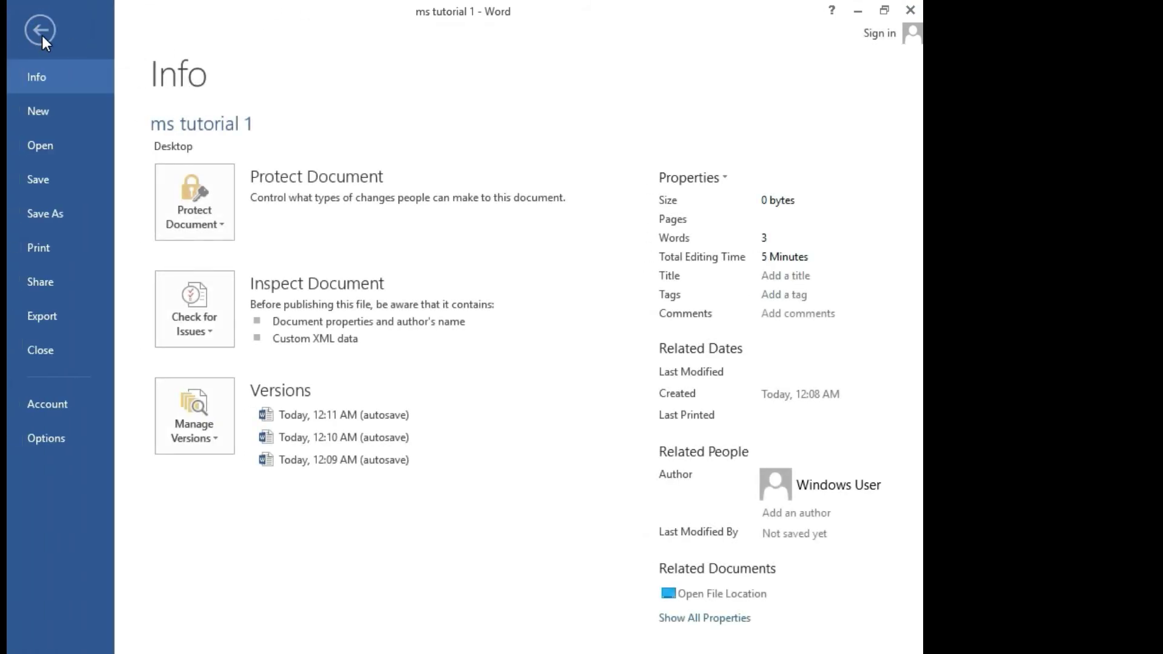
left_click(42, 35)
Step: Select the full-name line, then clear the selection
scroll(7, 228, "up", 1)
scroll(5, 364, "down", 5)
scroll(18, 230, "up", 5)
left_click(327, 229)
left_click_drag(196, 230, 364, 230)
left_click(361, 224)
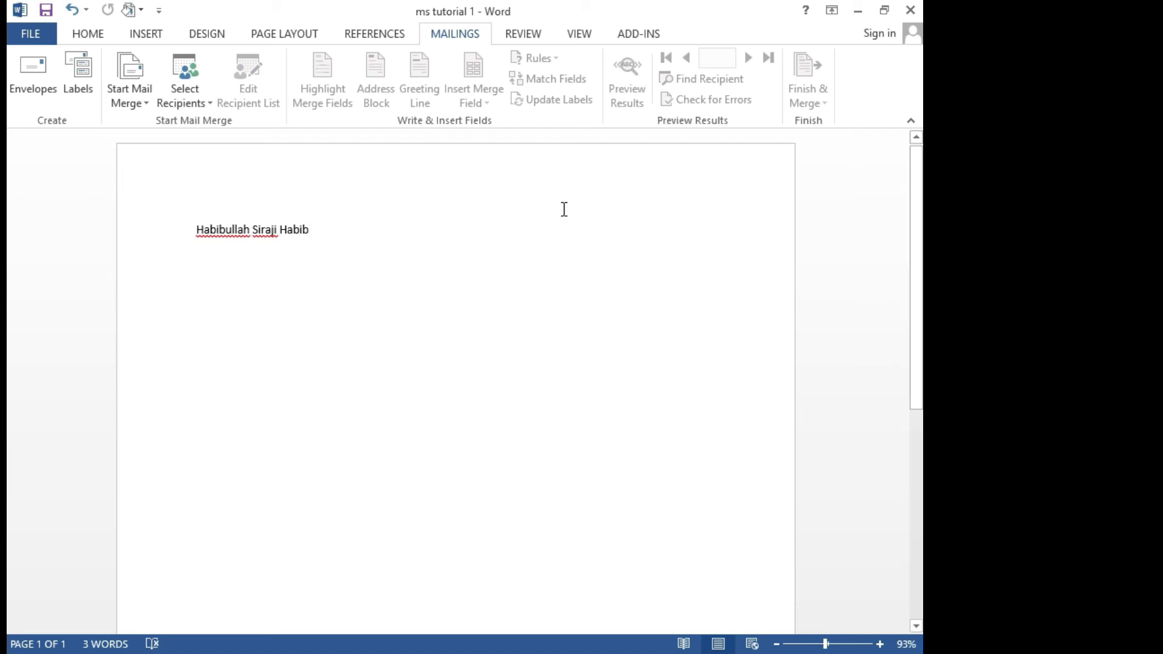
Step: Dismiss the Apply Styles pane, save via File > Save, and reopen File Info
left_click(333, 232)
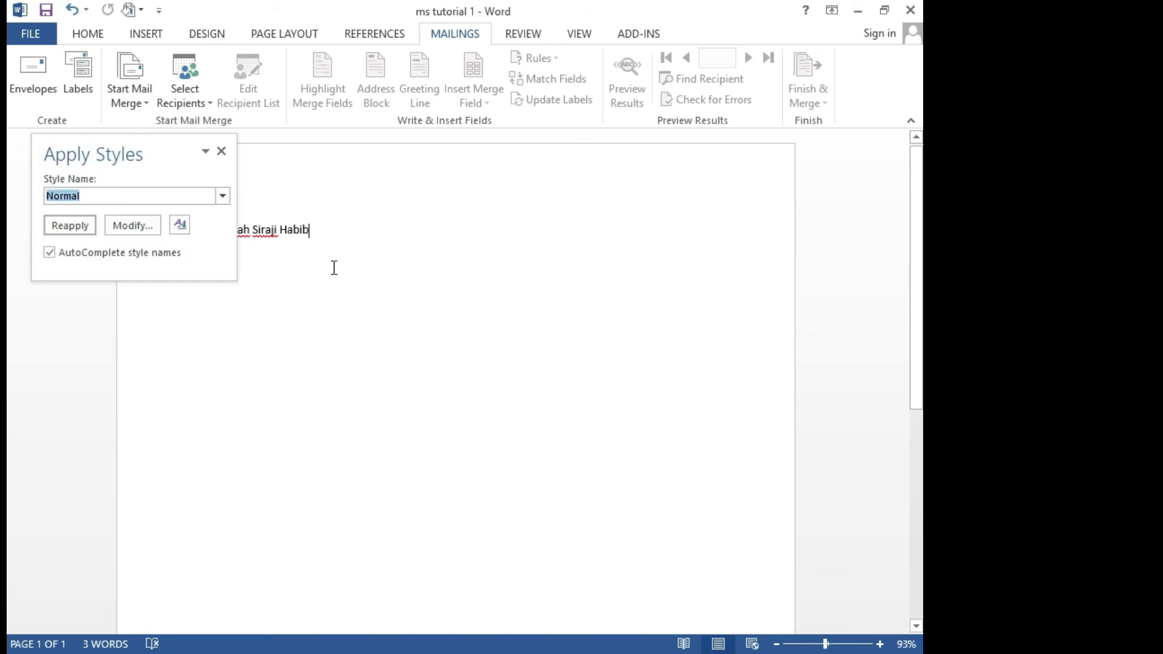
left_click(221, 151)
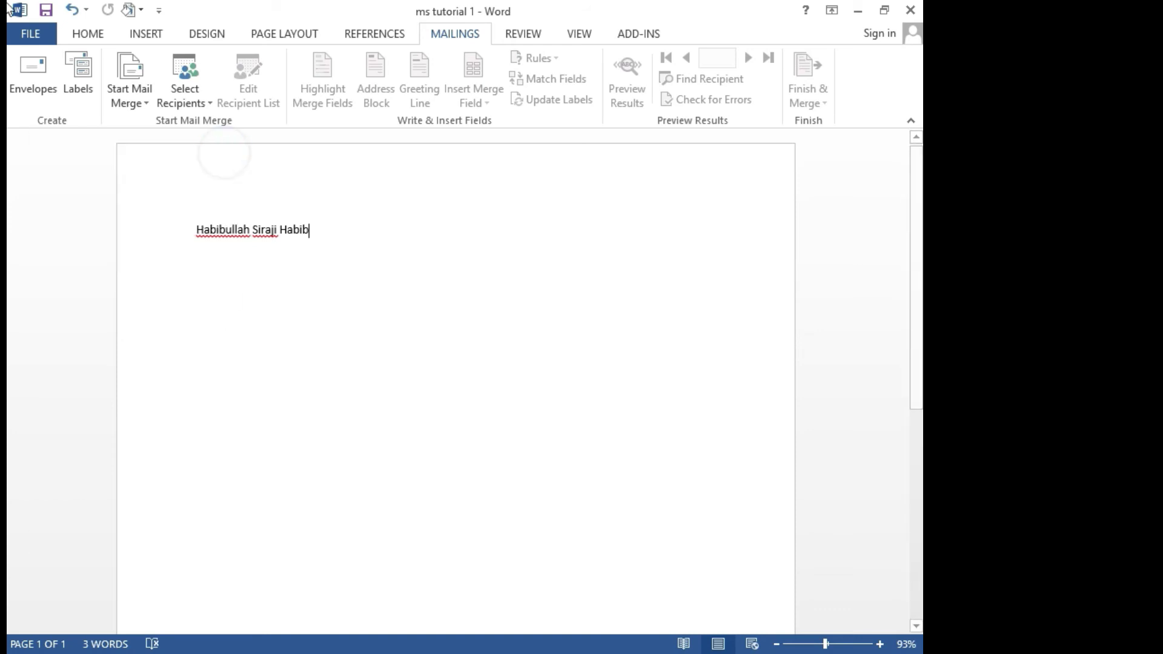
left_click(30, 36)
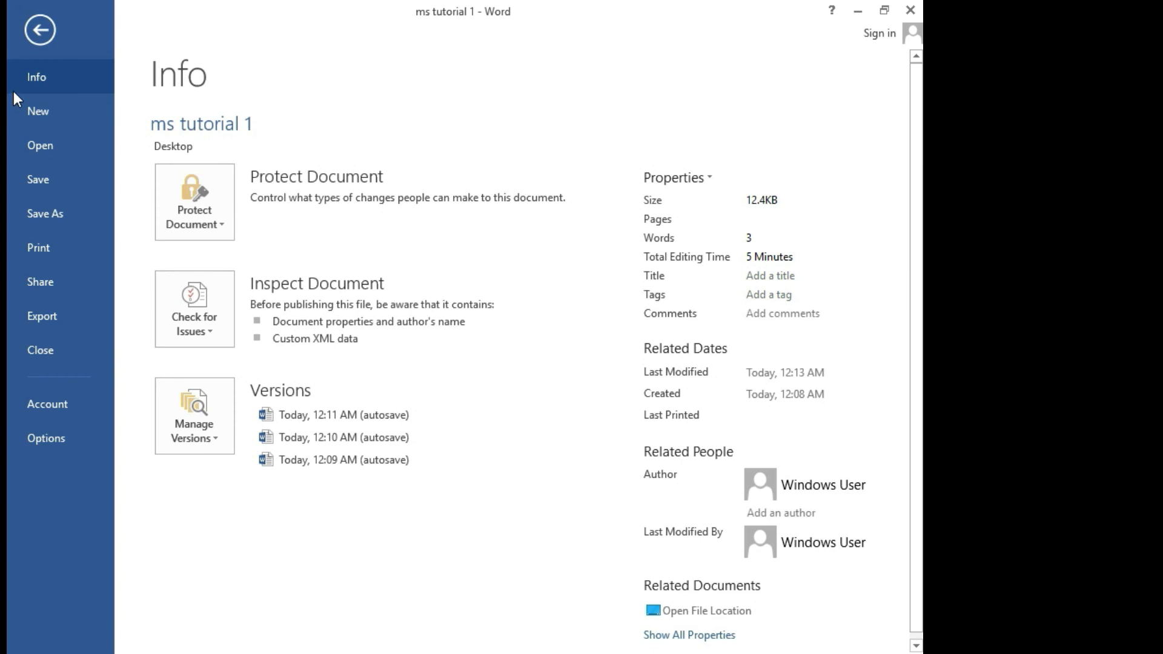
left_click(43, 183)
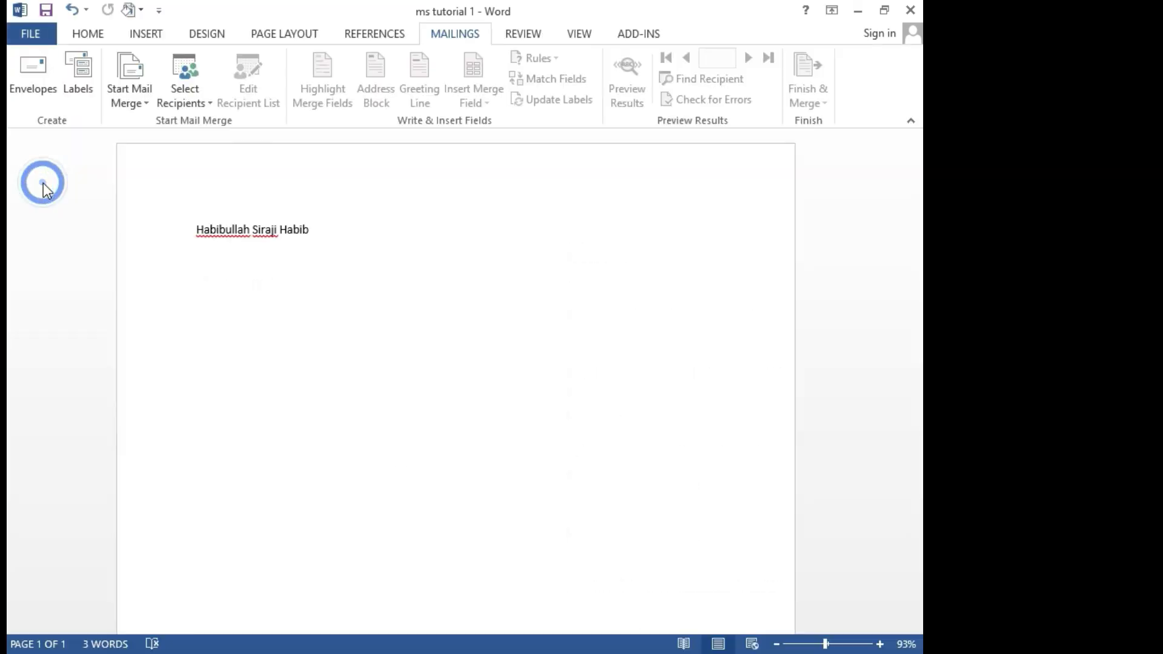
left_click(33, 35)
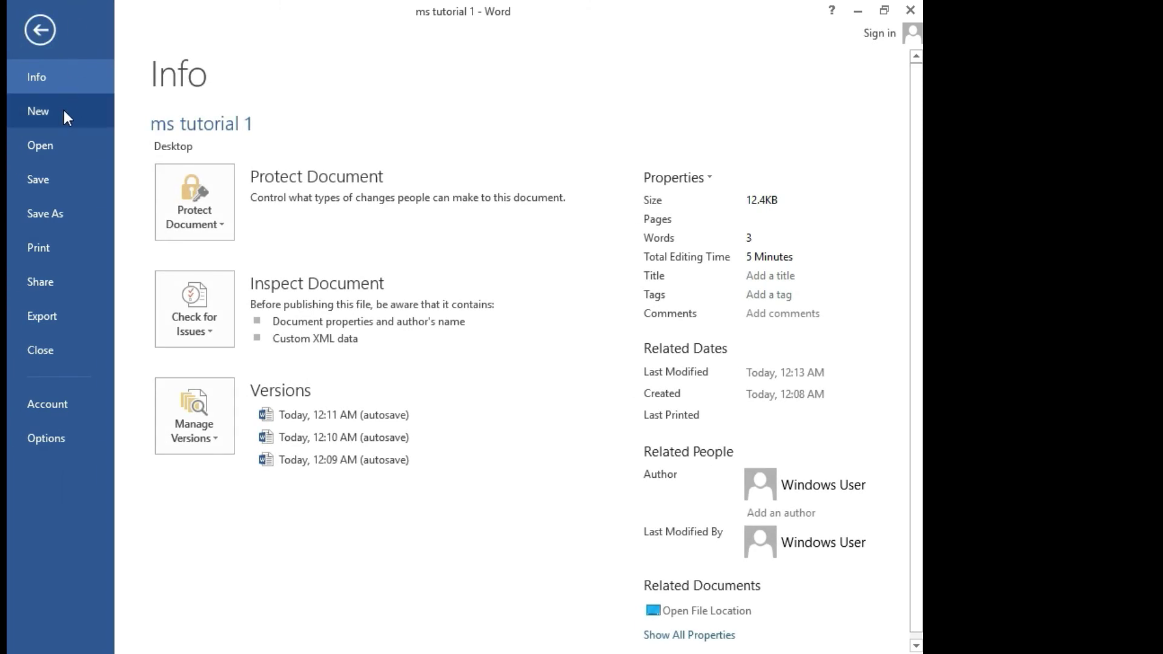
Step: Open the Save As Browse dialog under Computer
left_click(60, 215)
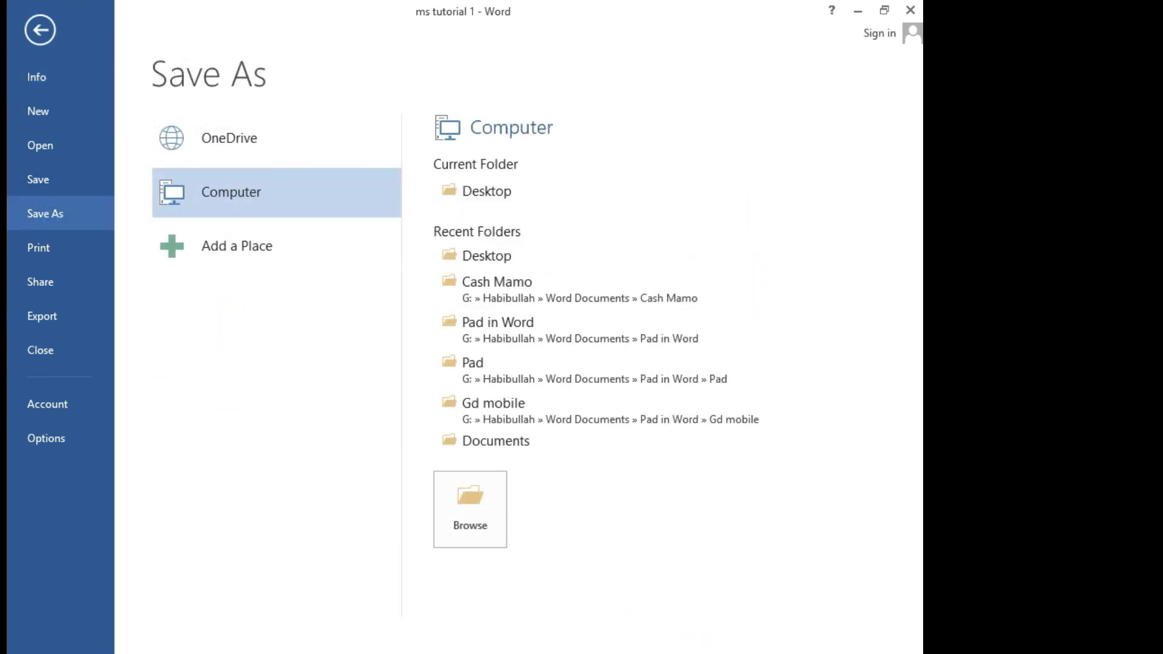
left_click(255, 200)
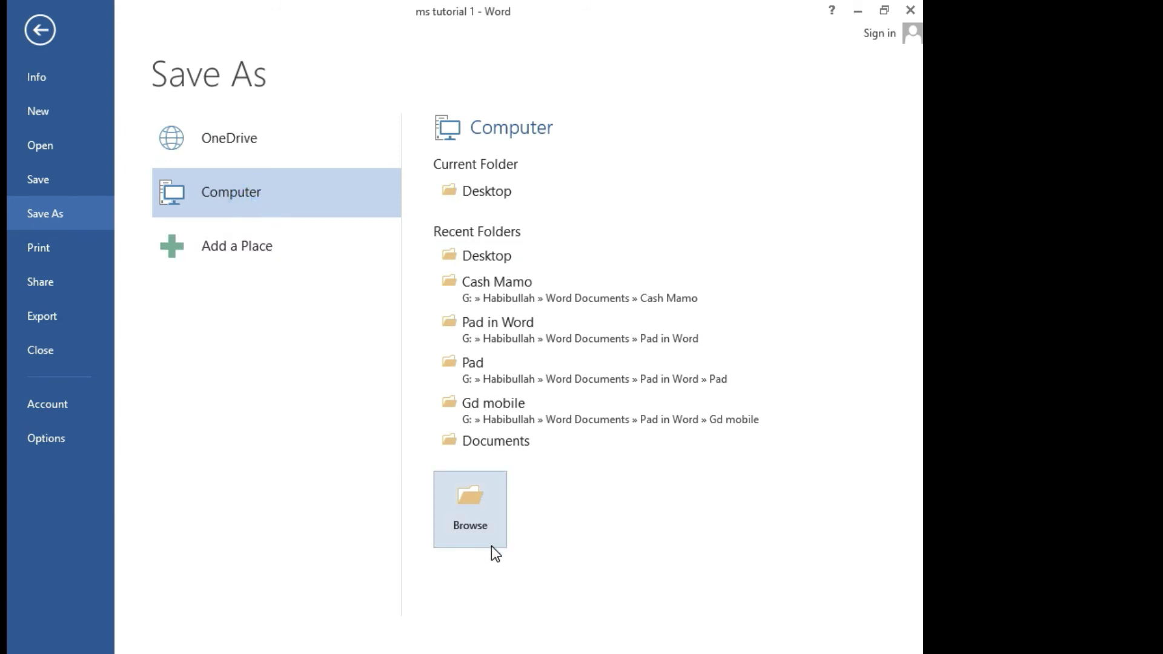
left_click(474, 522)
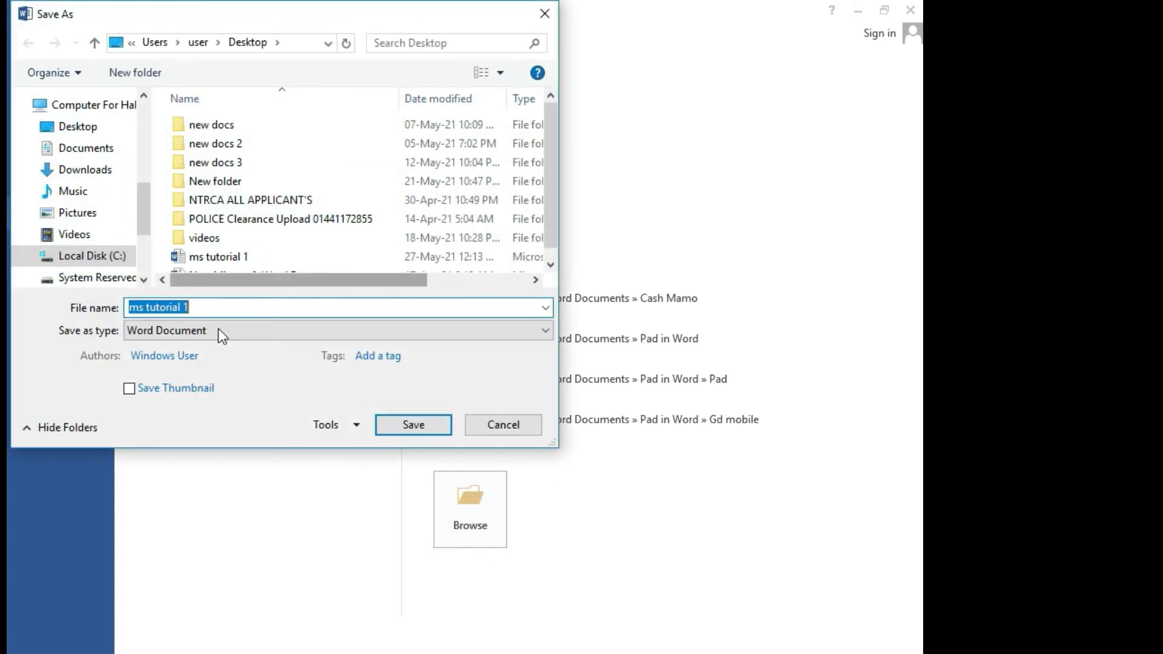
left_click(227, 309)
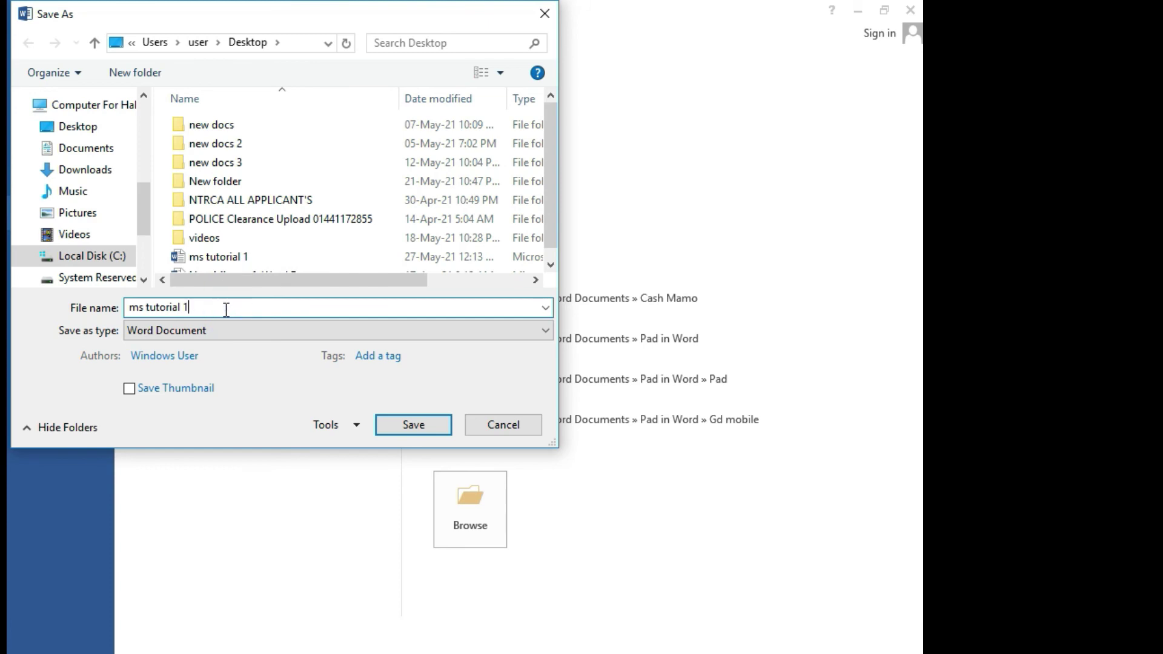
scroll(132, 210, "down", 2)
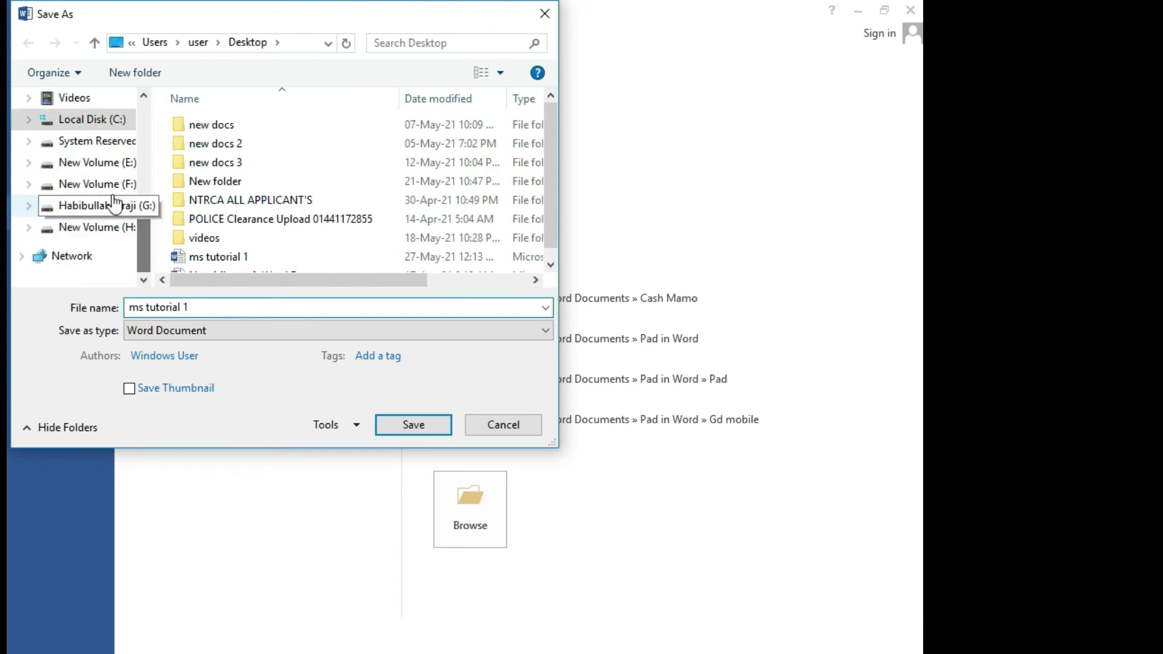
Step: Choose Desktop as the folder and save as 'ms tutorial 1'
left_click(97, 141)
left_click(91, 162)
left_click(96, 206)
mouse_move(147, 241)
left_mouse_down()
mouse_move(143, 172)
mouse_move(142, 189)
left_mouse_up()
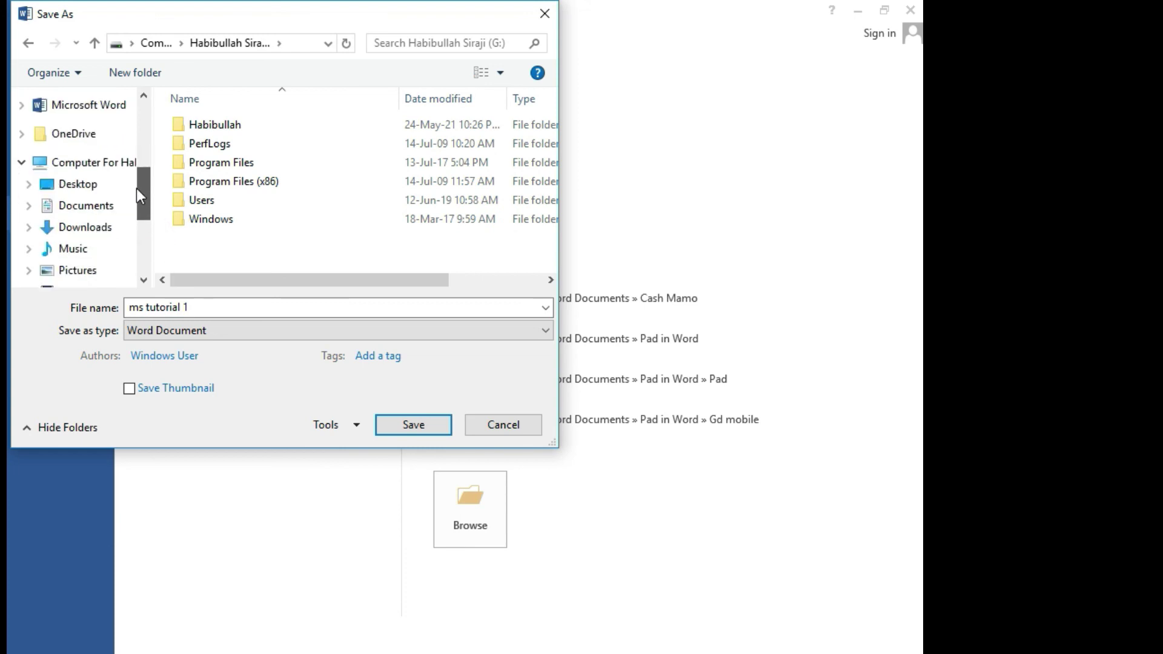
left_click(81, 185)
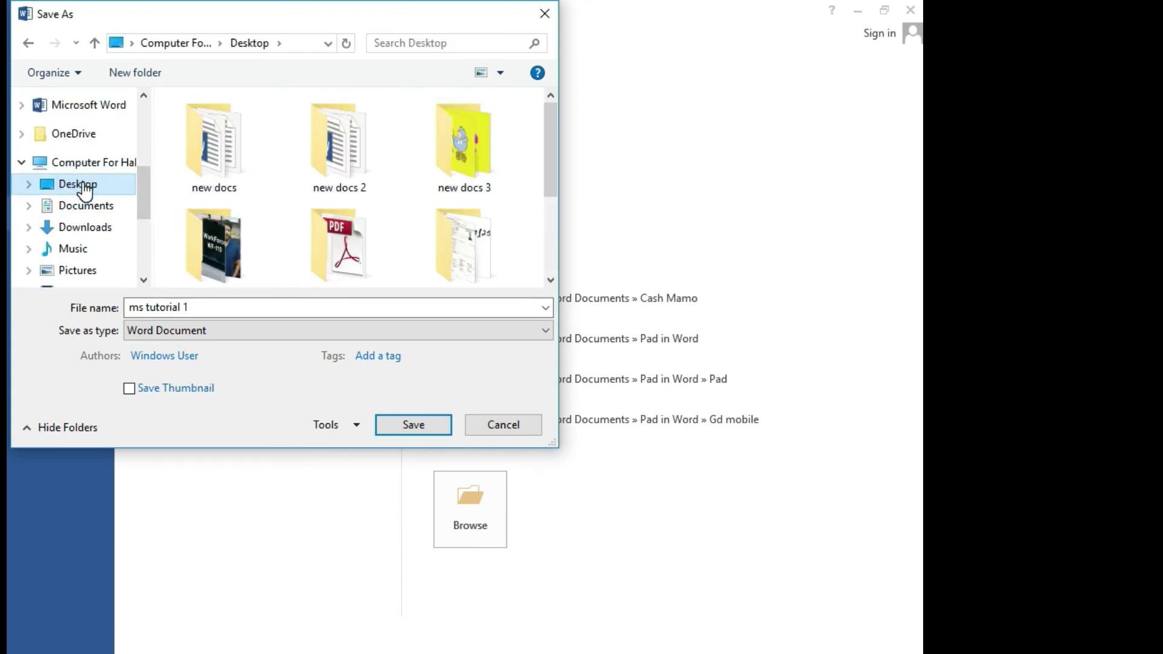
left_click(209, 308)
left_click(206, 307)
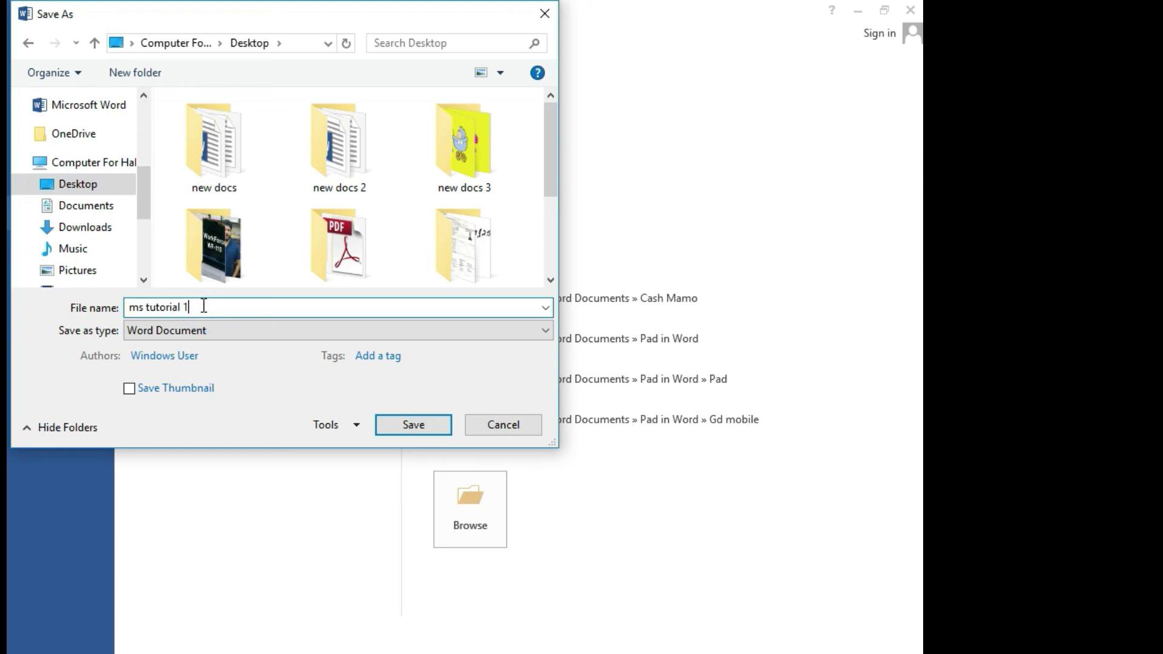
left_click(410, 424)
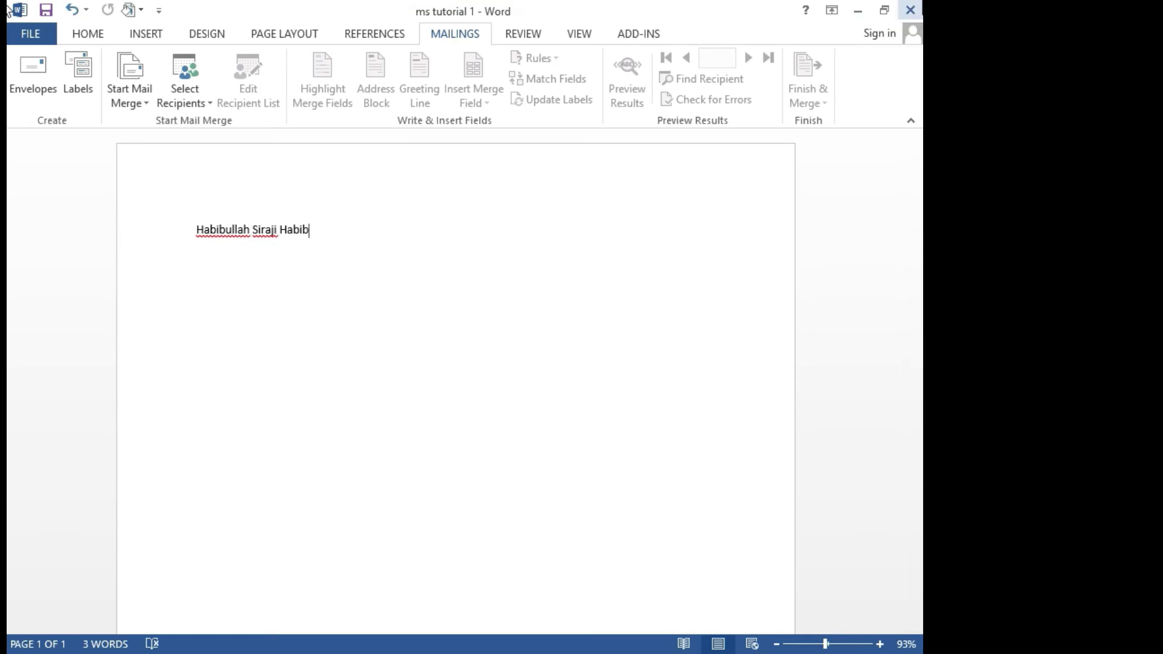
Step: Close Word and refresh the desktop twice
left_click(909, 10)
right_click(549, 6)
left_click(606, 57)
right_click(469, 6)
left_click(553, 57)
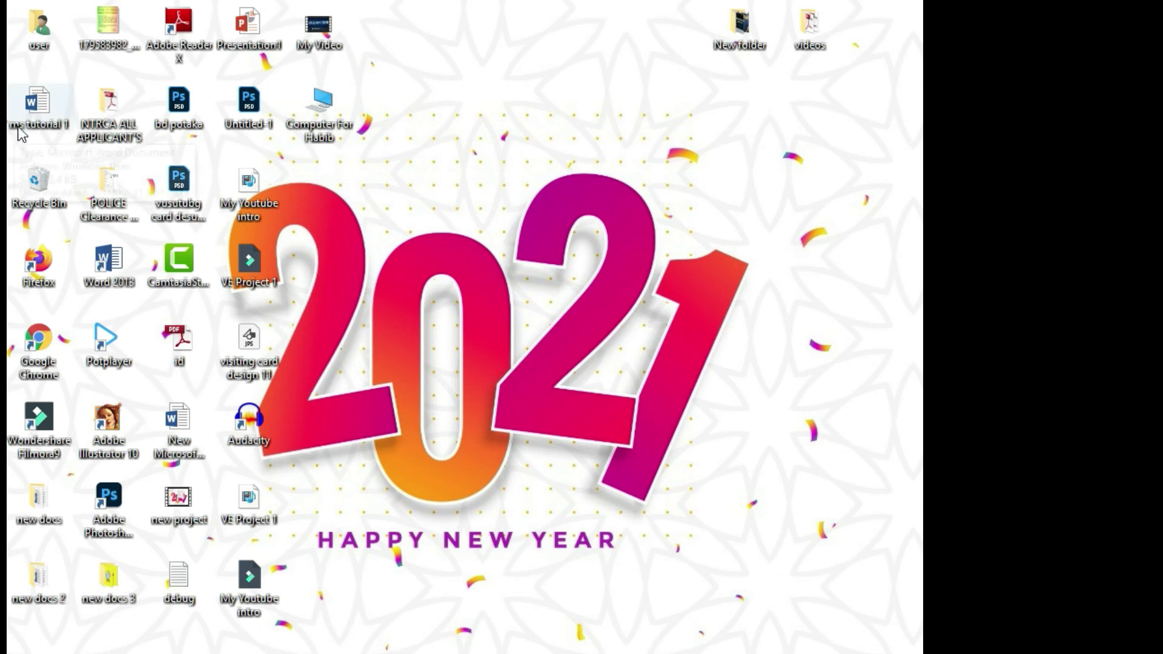
Step: Move the ms tutorial 1 icon to the desktop centre and the Computer shortcut under the user icon
left_click_drag(20, 132, 612, 200)
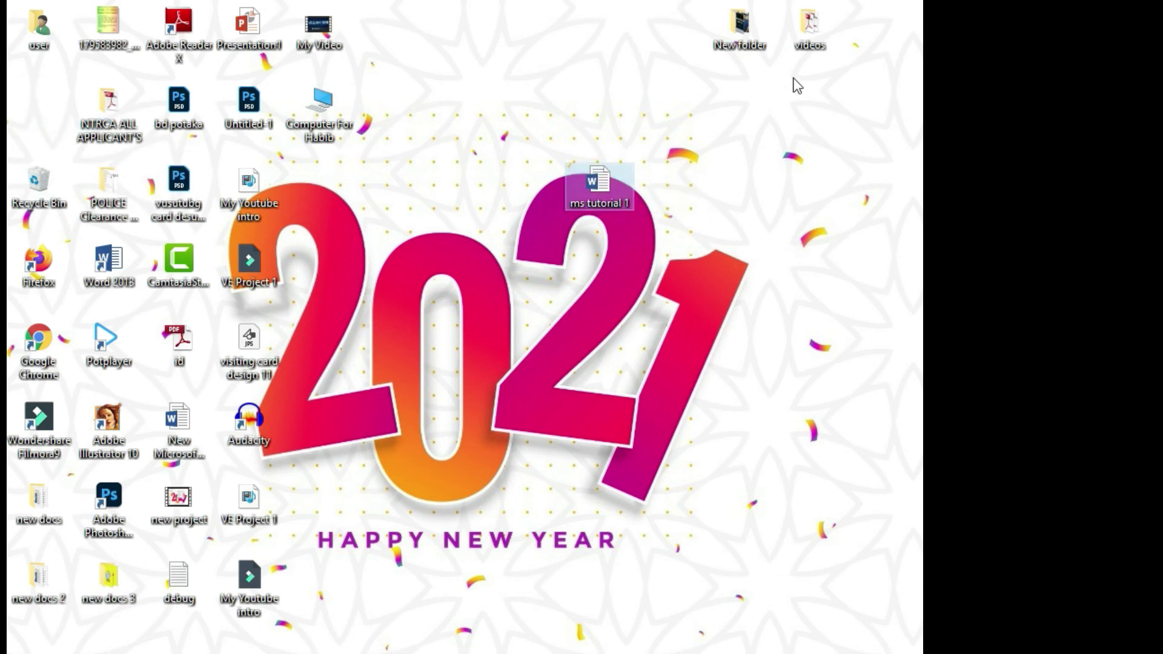
right_click(412, 6)
left_click(474, 65)
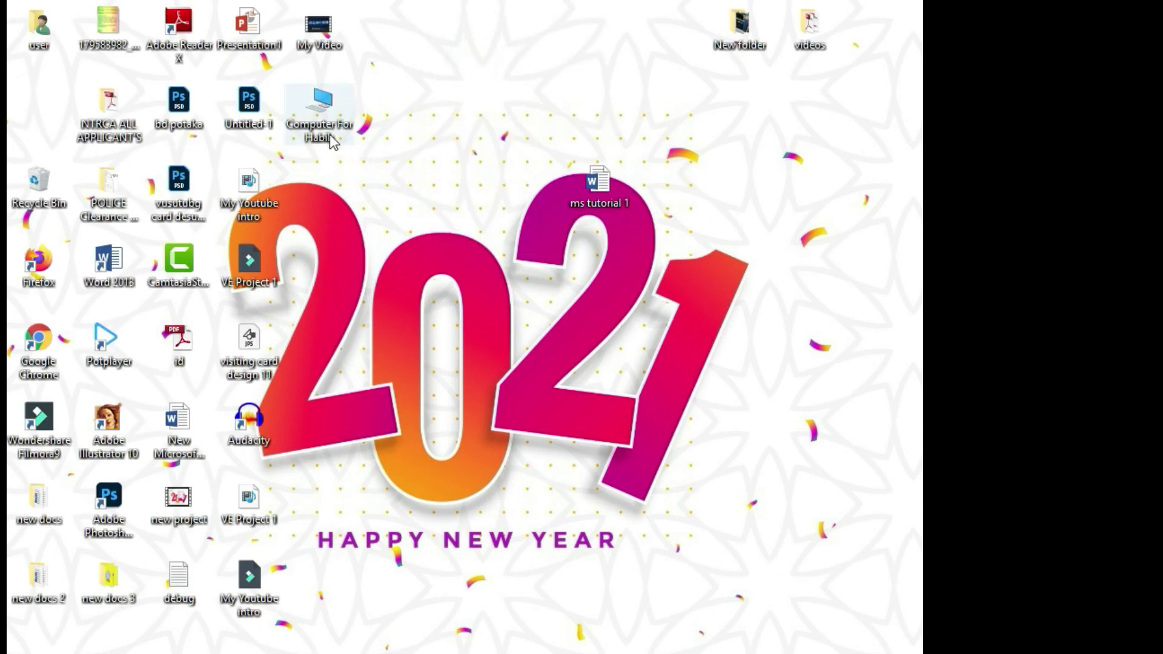
left_click_drag(332, 139, 68, 126)
right_click(550, 4)
left_click(578, 52)
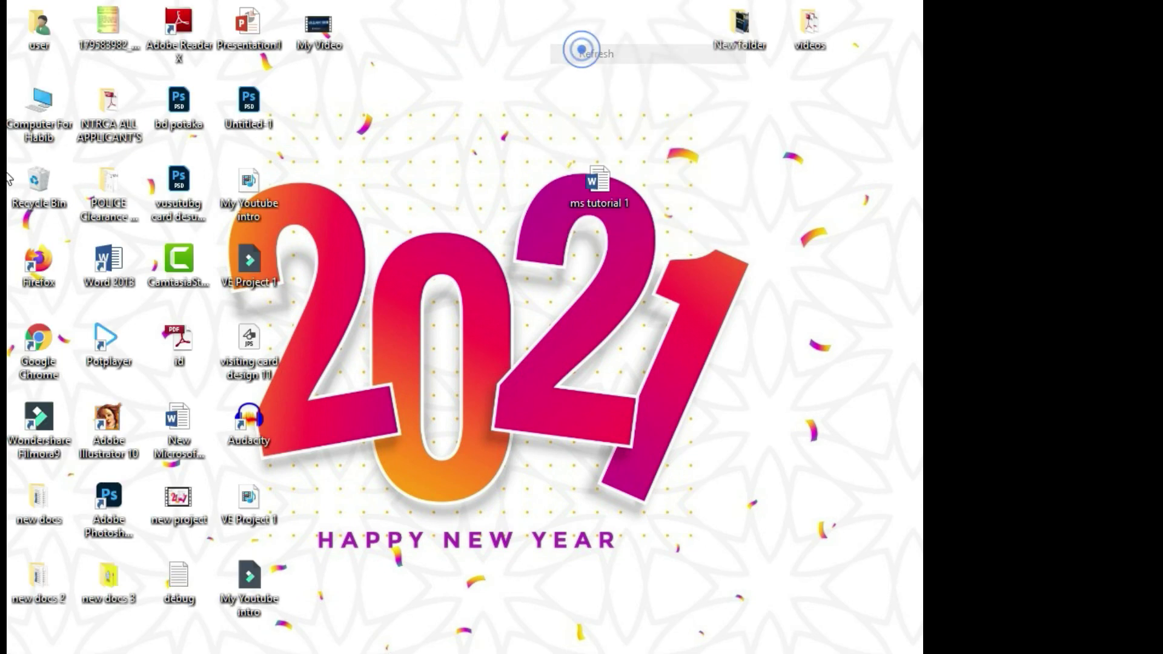
Step: Select the ms tutorial 1 icon and double-click it to reopen in Word
left_click(591, 192)
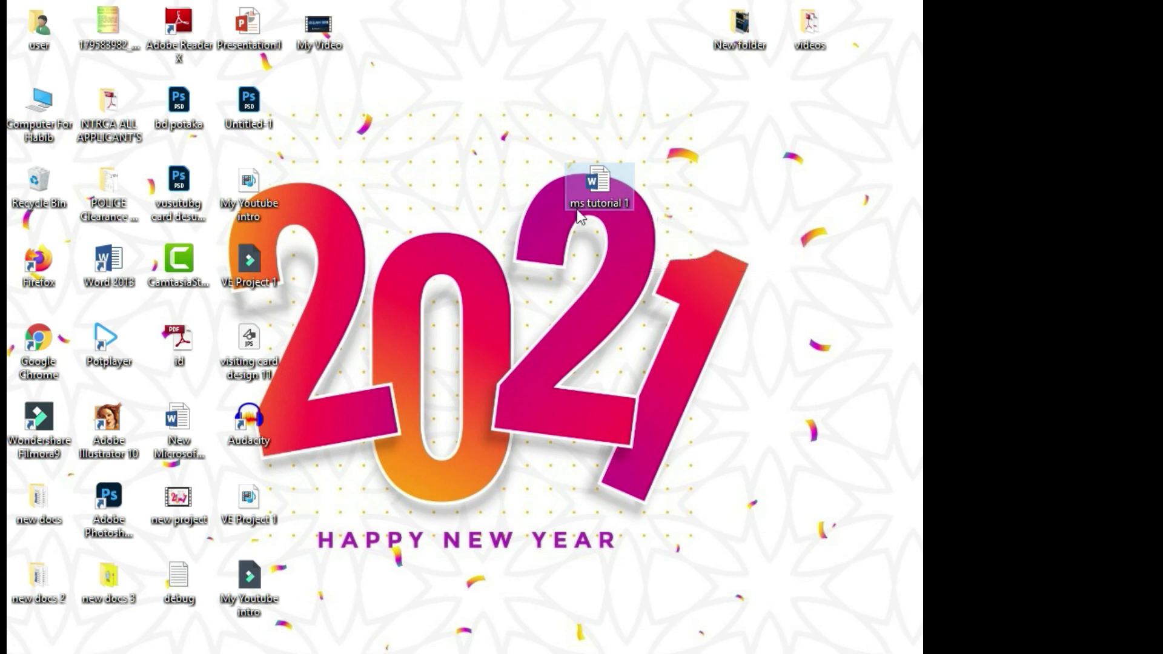
left_click(432, 166)
left_click(586, 190)
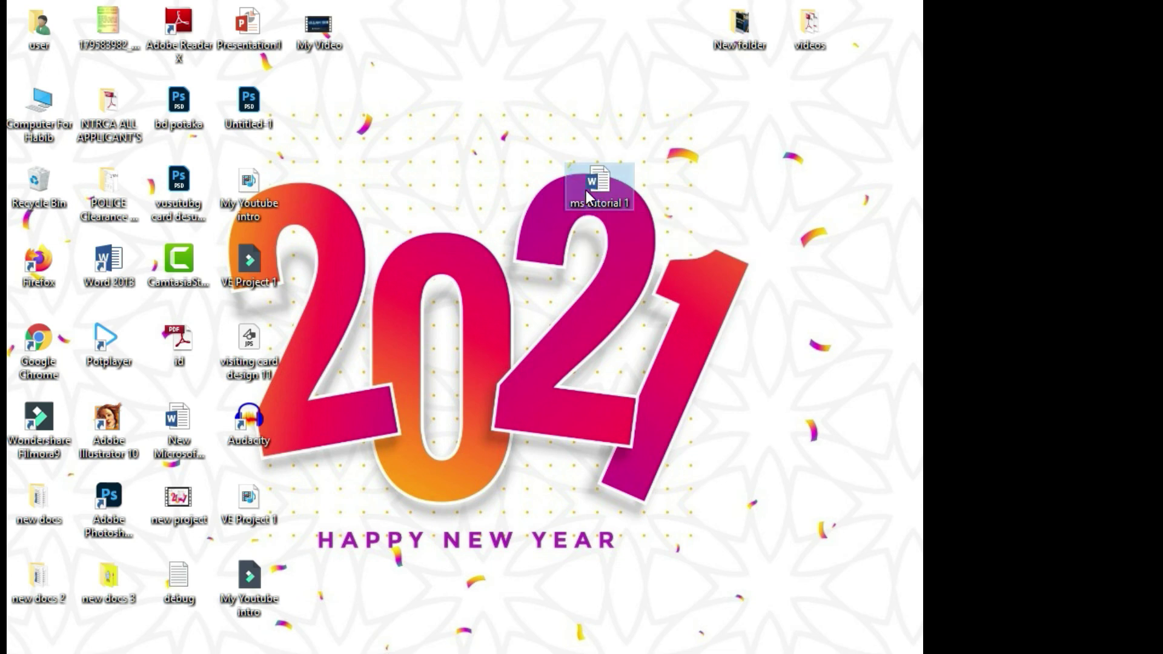
right_click(587, 195)
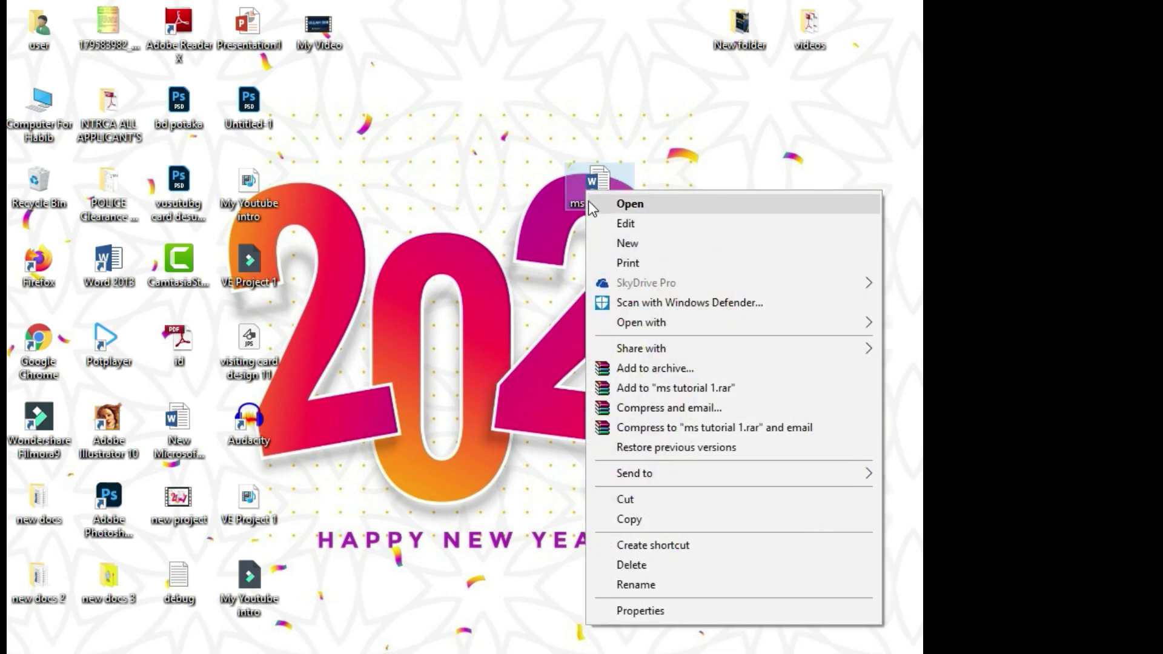
double_click(594, 191)
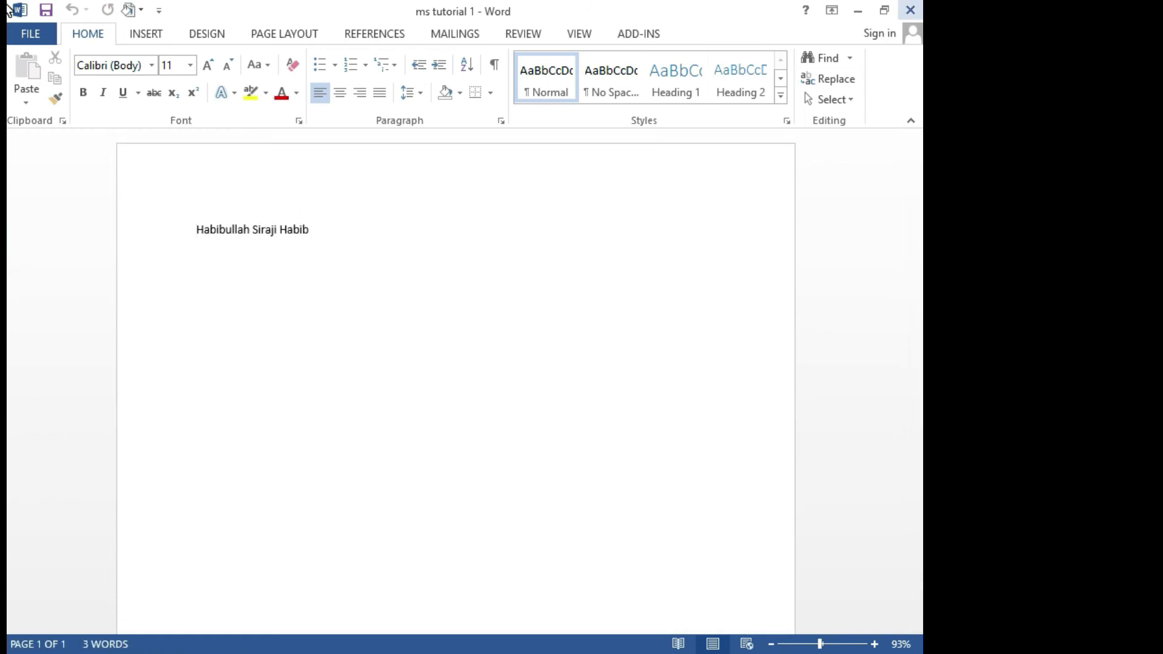
Step: Close the reopened Word window and refresh the desktop several times
left_click(910, 9)
right_click(438, 35)
left_click(488, 80)
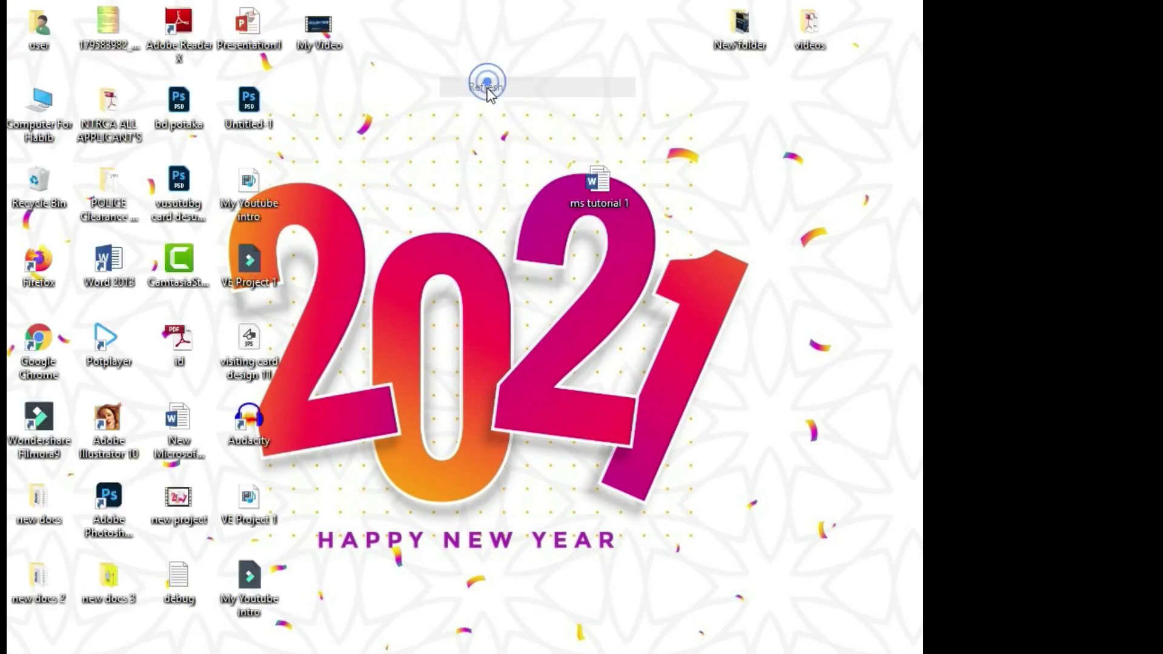
right_click(485, 84)
right_click(518, 140)
left_click(549, 192)
right_click(353, 31)
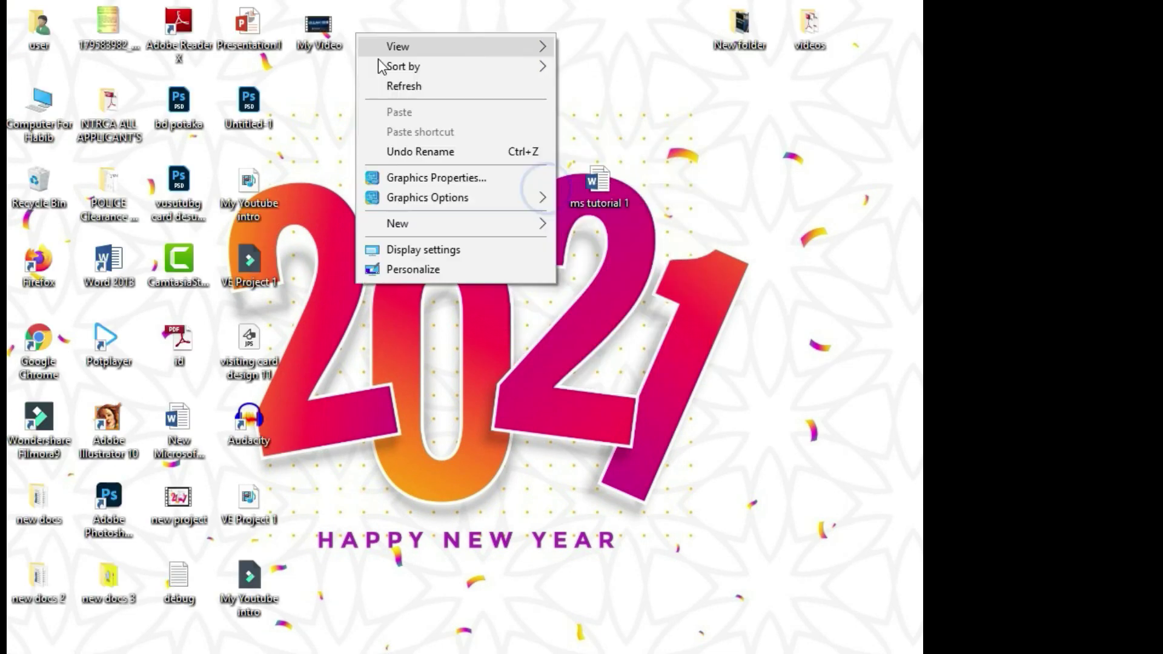
left_click(382, 85)
right_click(411, 87)
right_click(381, 25)
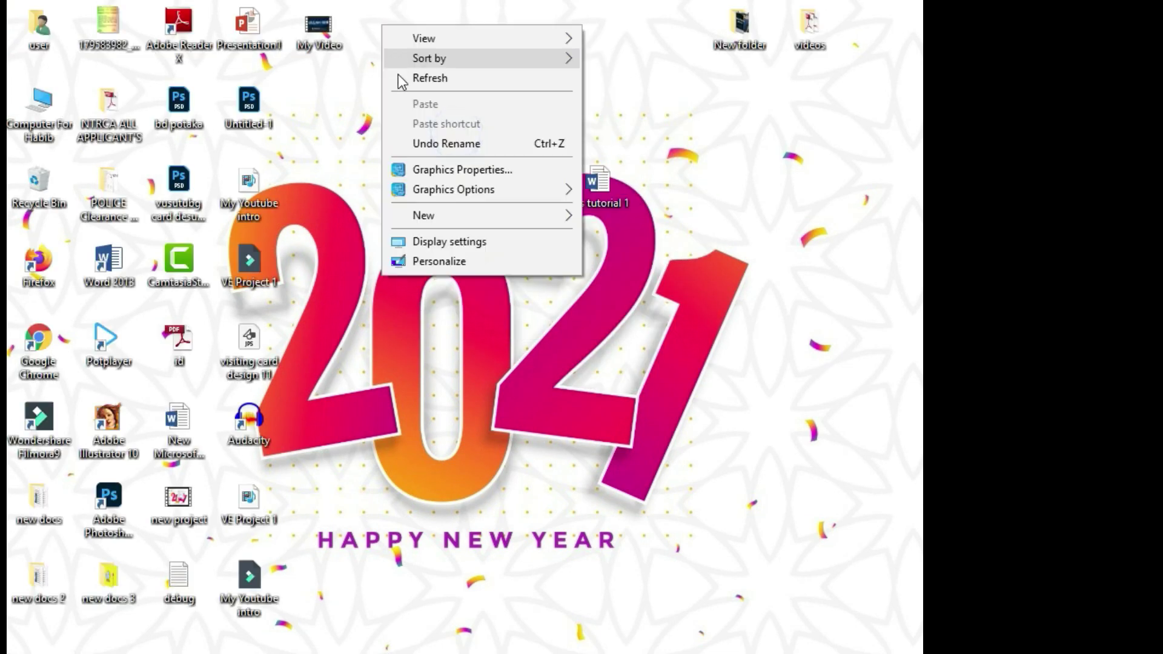
left_click(413, 79)
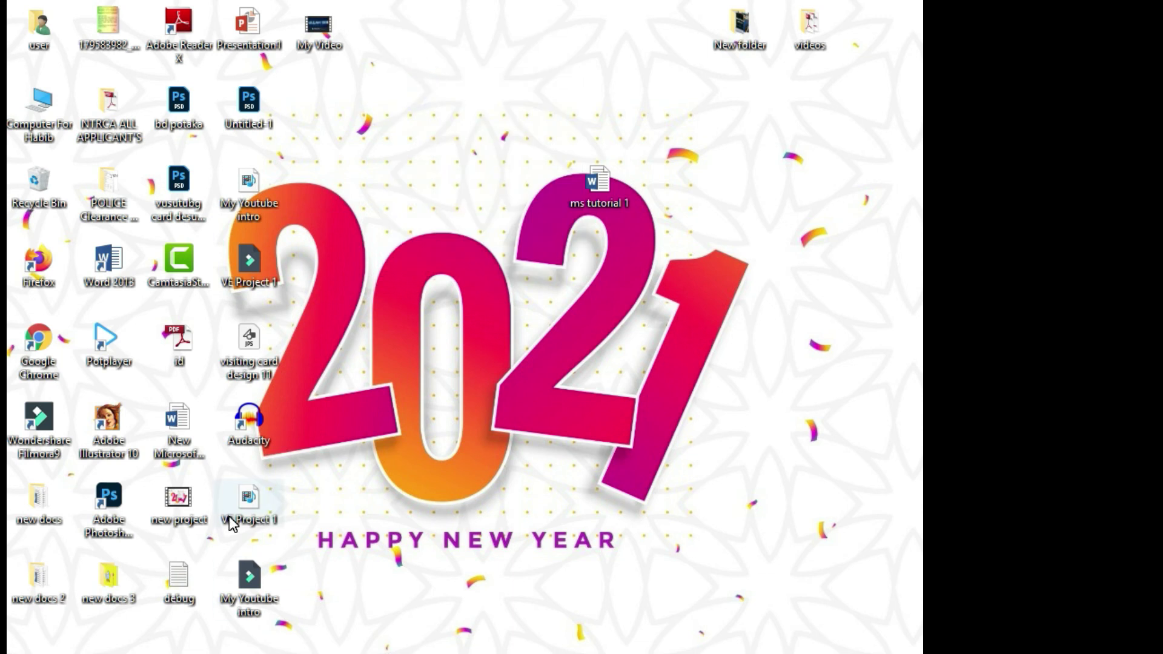